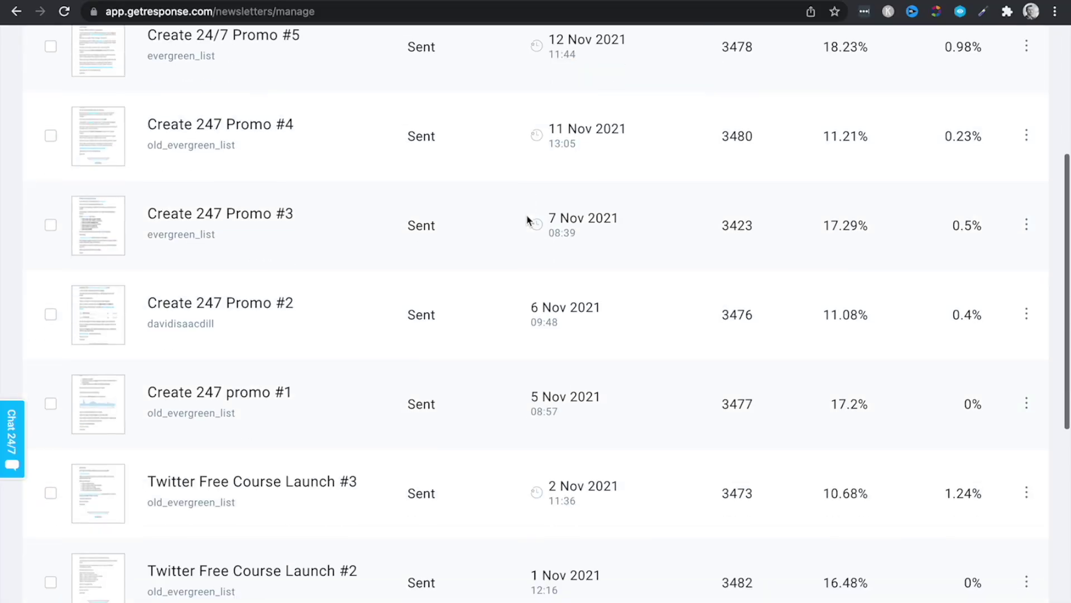
# - Scroll down the GetResponse homepage to see its sign-up offer and marketing tool overview
pyautogui.scroll(-8, 529, 215)
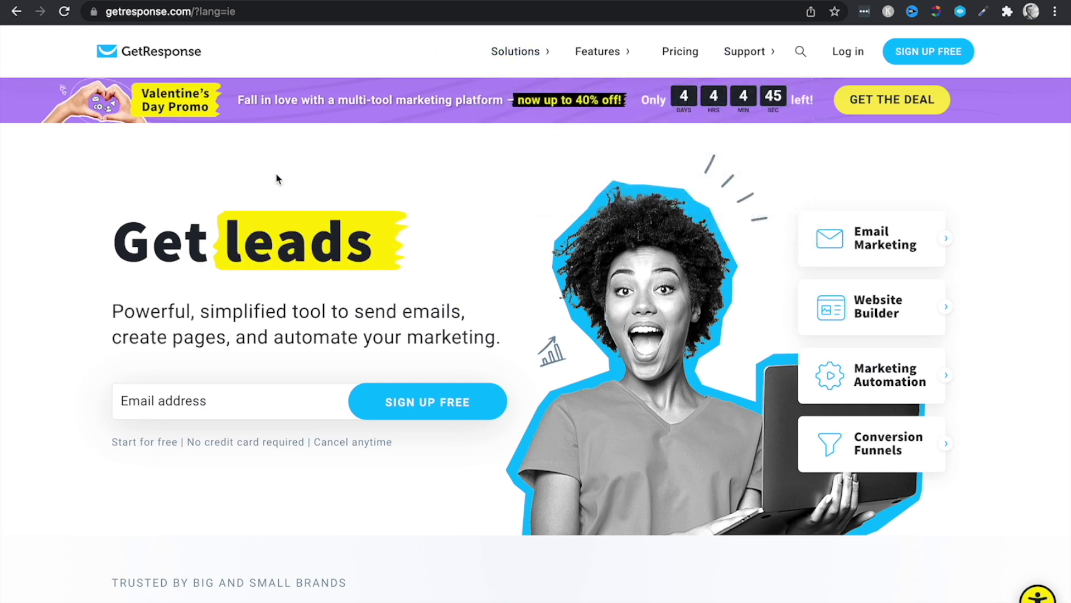
# - Compare the Free, Basic, Plus and Professional plans on the pricing page, then return to the newsletter form editor
pyautogui.click(682, 55)
pyautogui.scroll(-9, 291, 366)
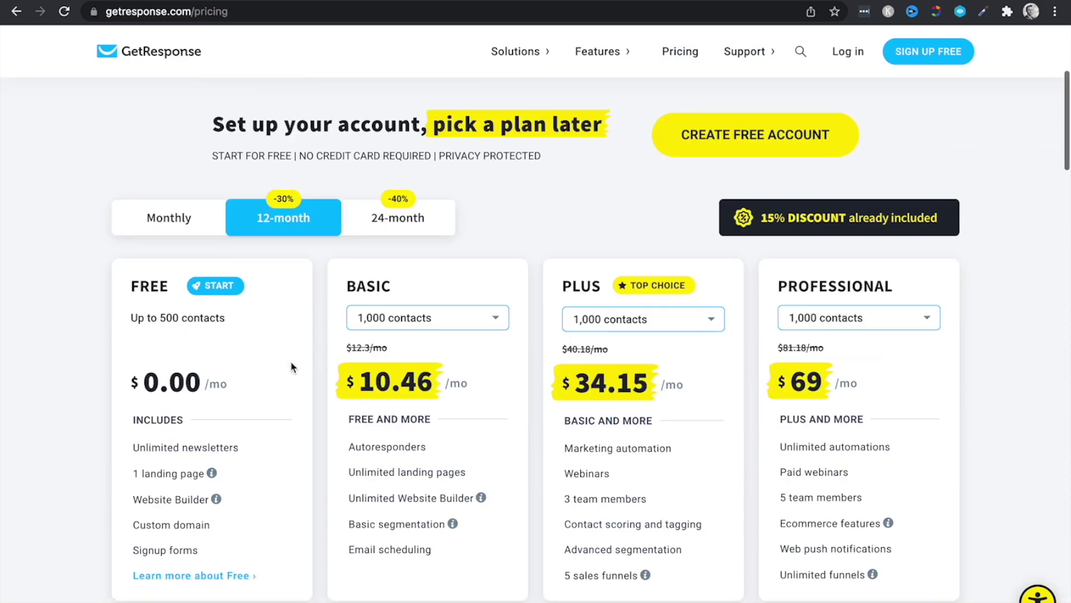
pyautogui.scroll(1, 291, 366)
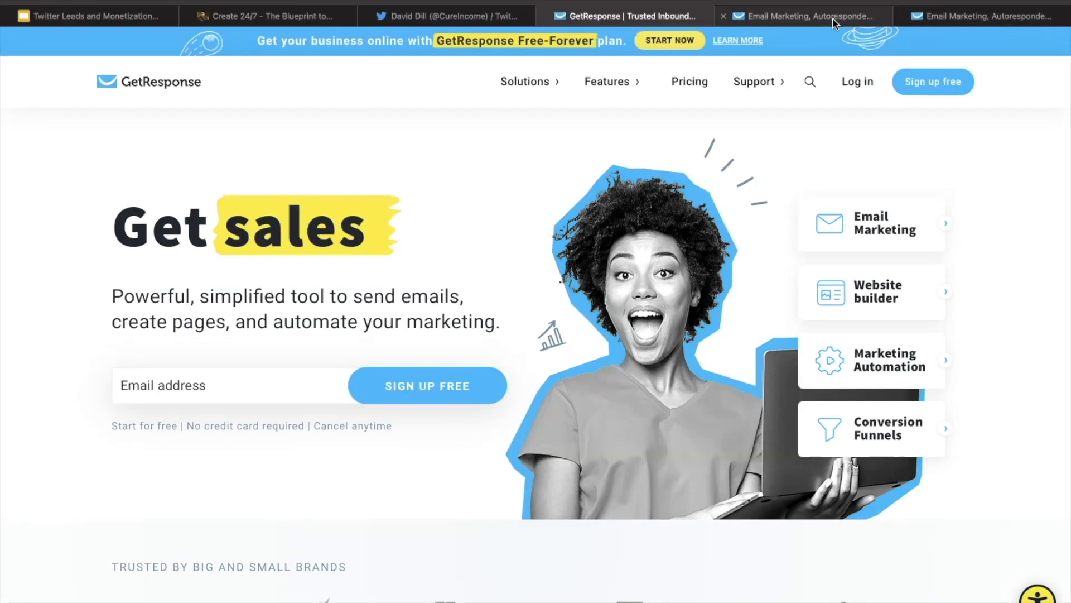
pyautogui.click(833, 19)
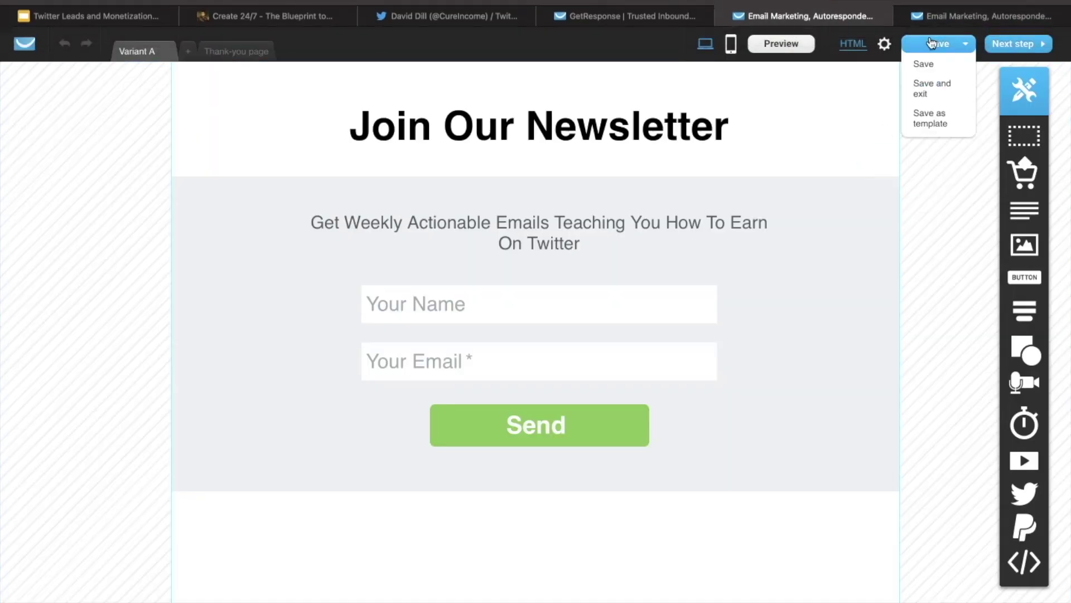
# - Switch to the other GetResponse workspace to show the Lists page and its contact lists
pyautogui.moveTo(945, 15)
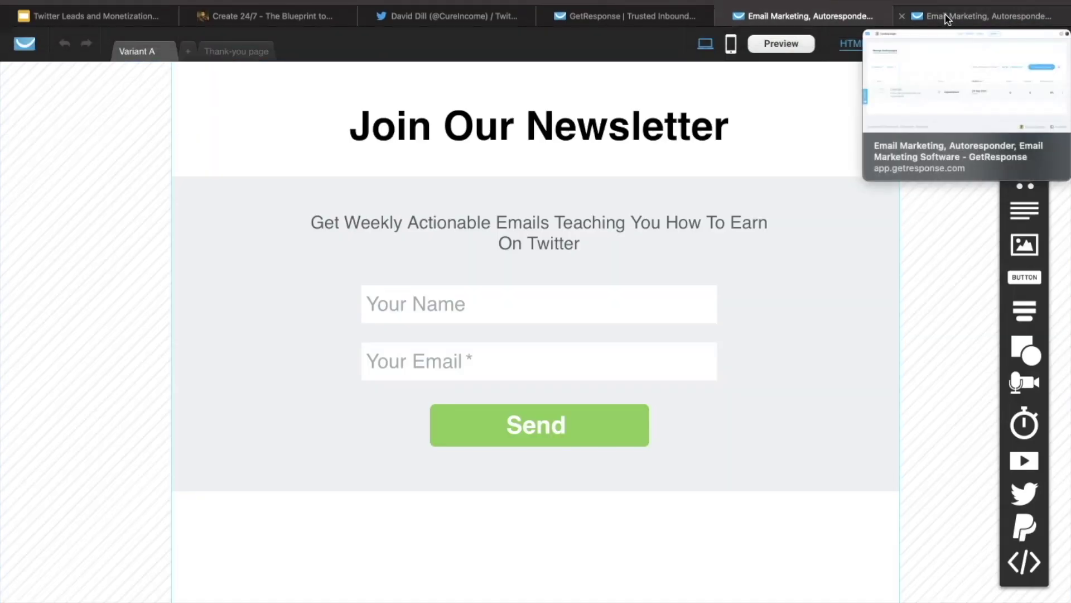
pyautogui.click(945, 14)
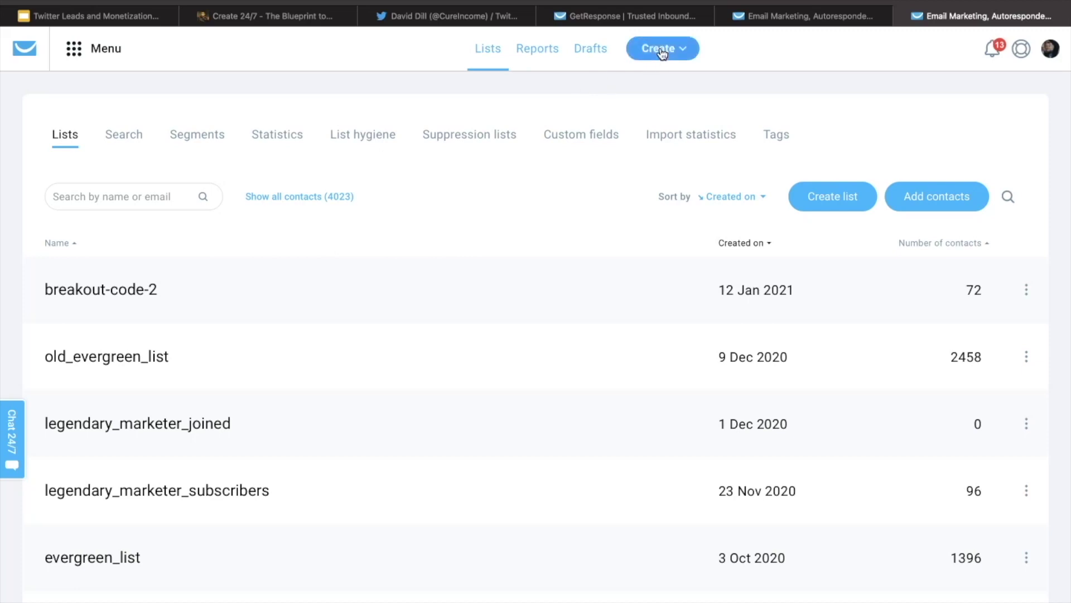
# - Create a contact list named 'example' and confirm it heads the Lists page with 0 contacts
pyautogui.click(832, 206)
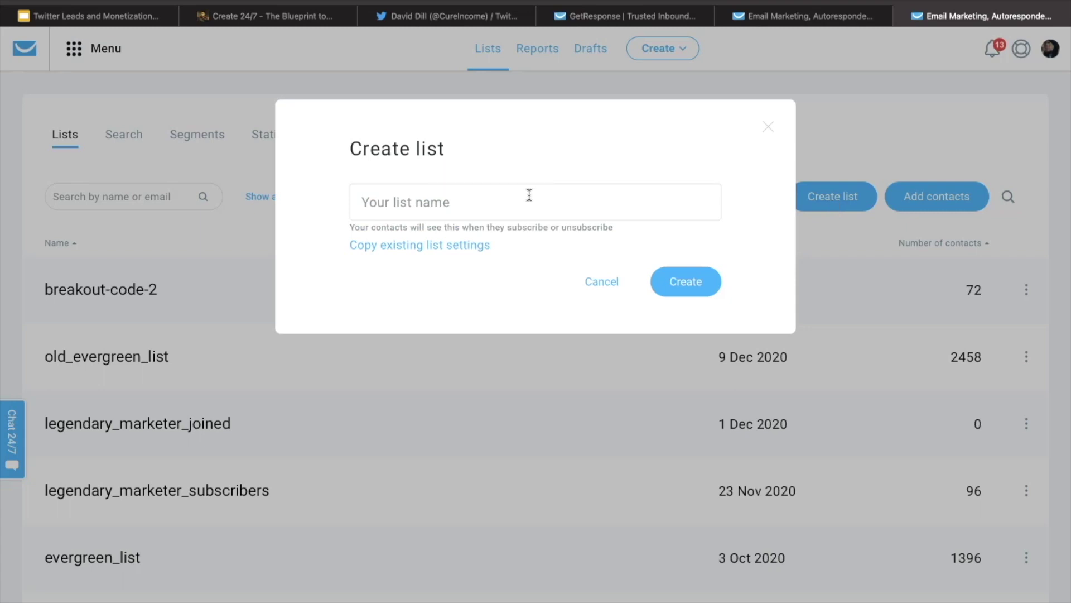
pyautogui.click(511, 200)
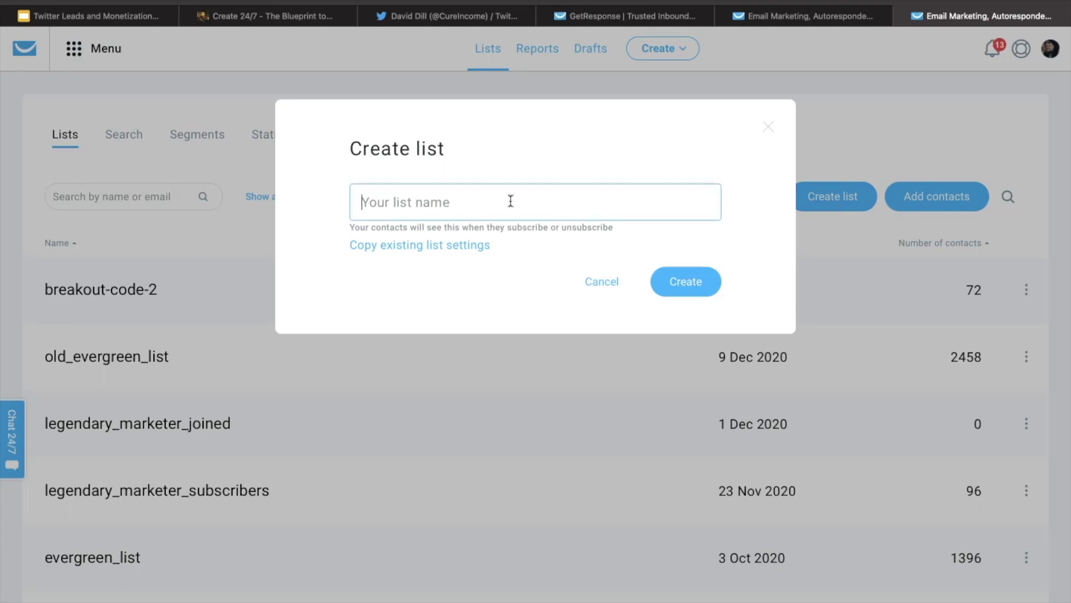
pyautogui.write('ex')
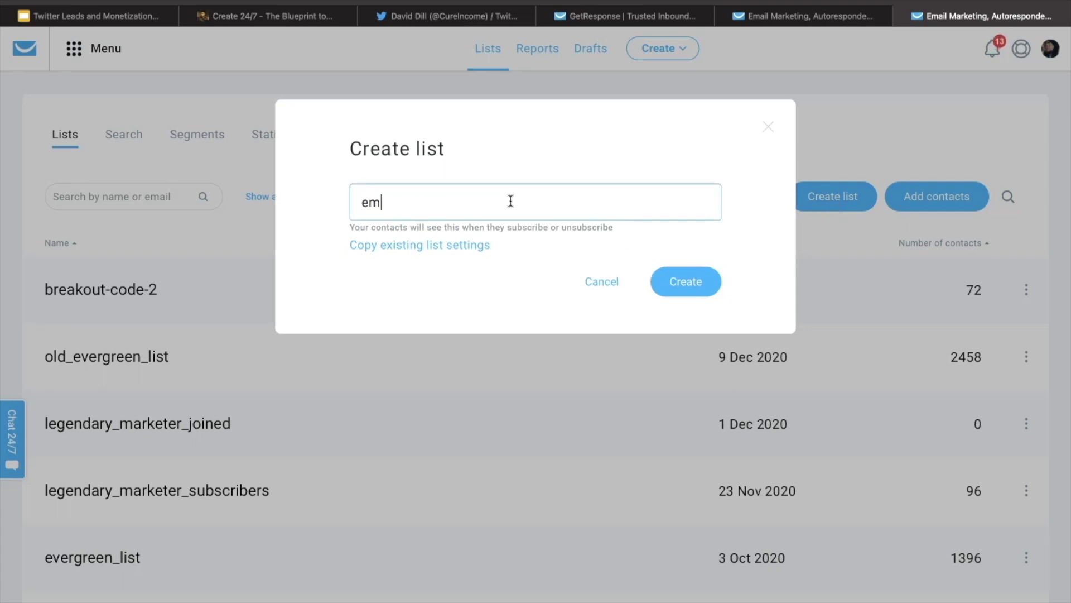
pyautogui.write('ample')
pyautogui.click(699, 291)
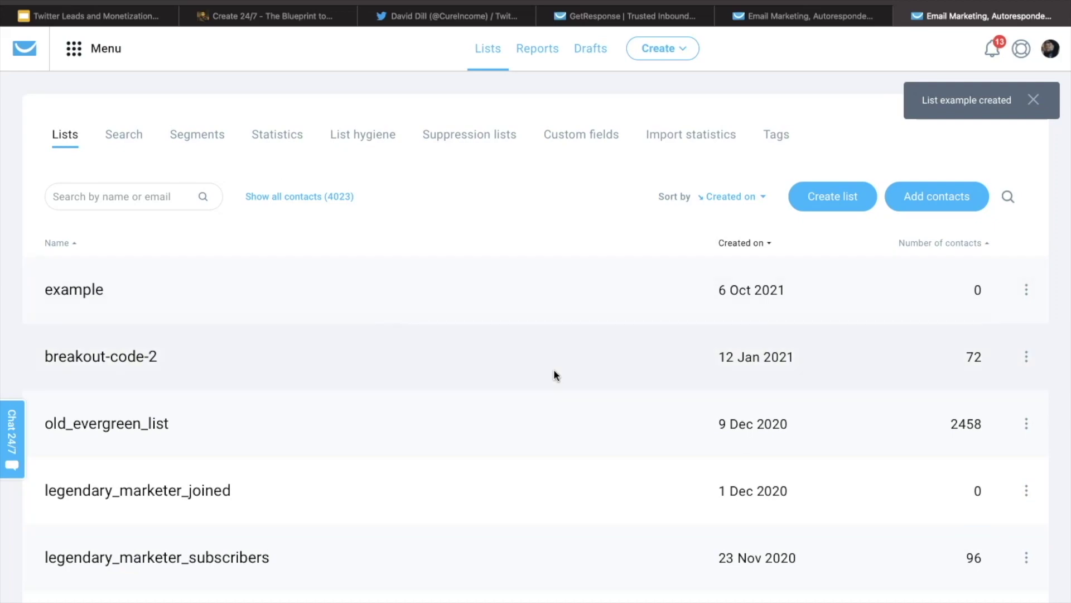
pyautogui.scroll(-3, 556, 374)
pyautogui.scroll(2, 502, 335)
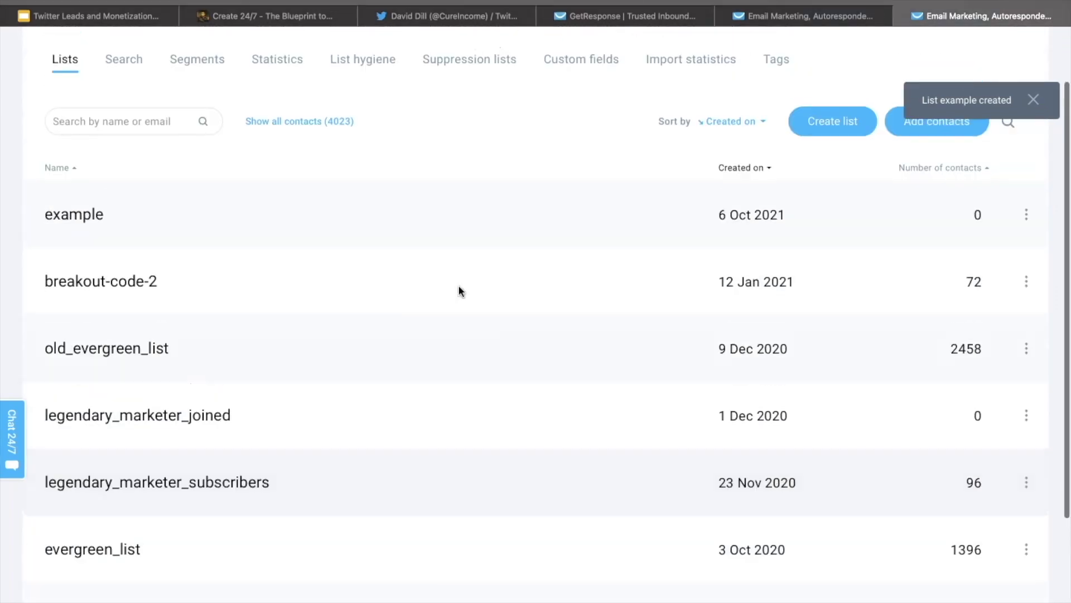
pyautogui.scroll(2, 716, 218)
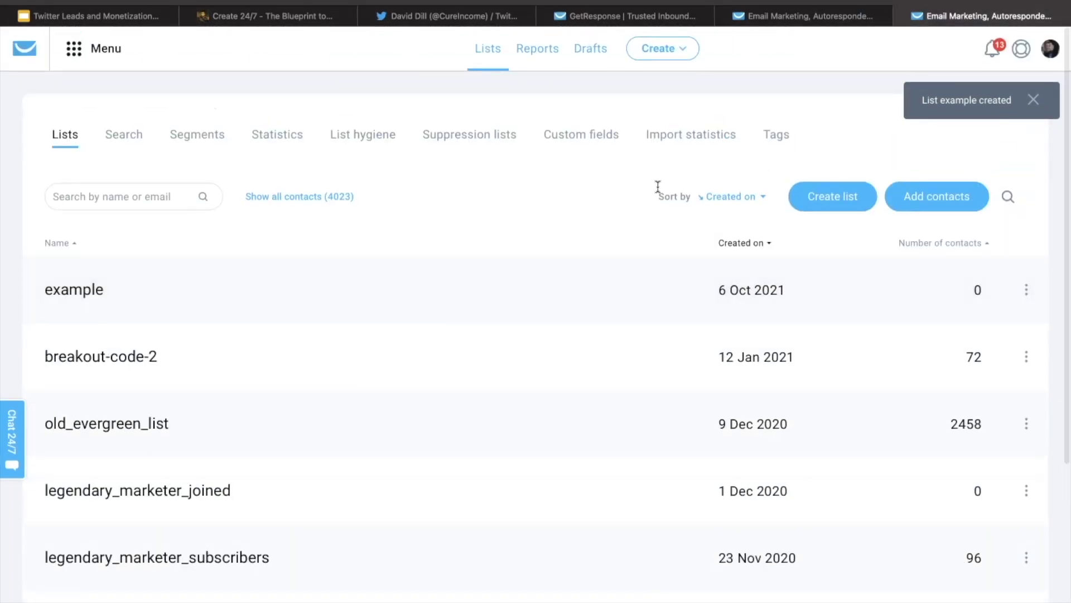
# - Choose Plain Template 10 under Landing pages, previewing its thank-you page
pyautogui.click(82, 58)
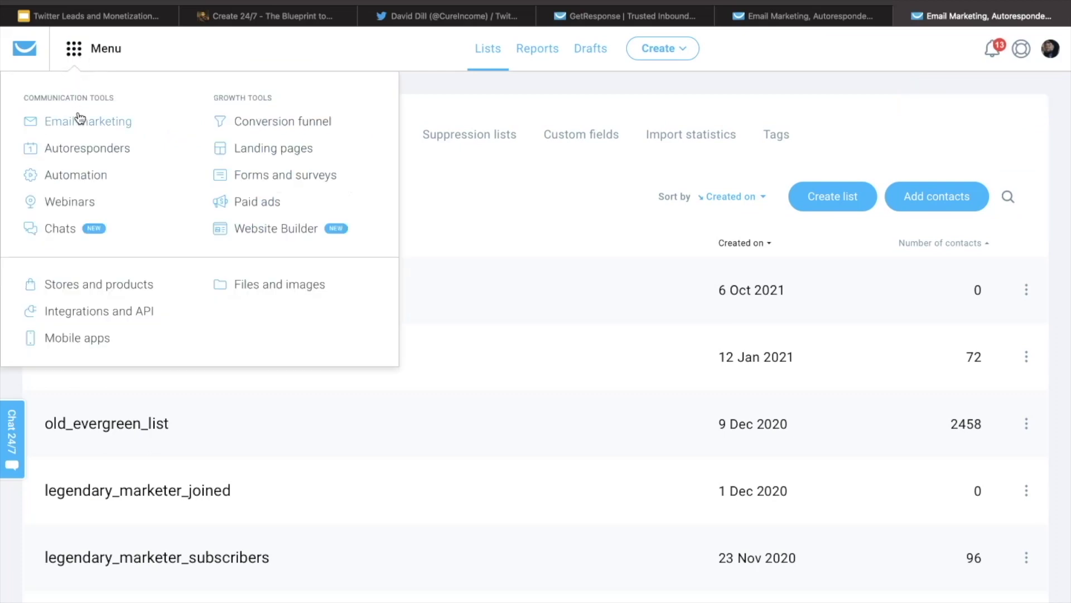
pyautogui.click(279, 148)
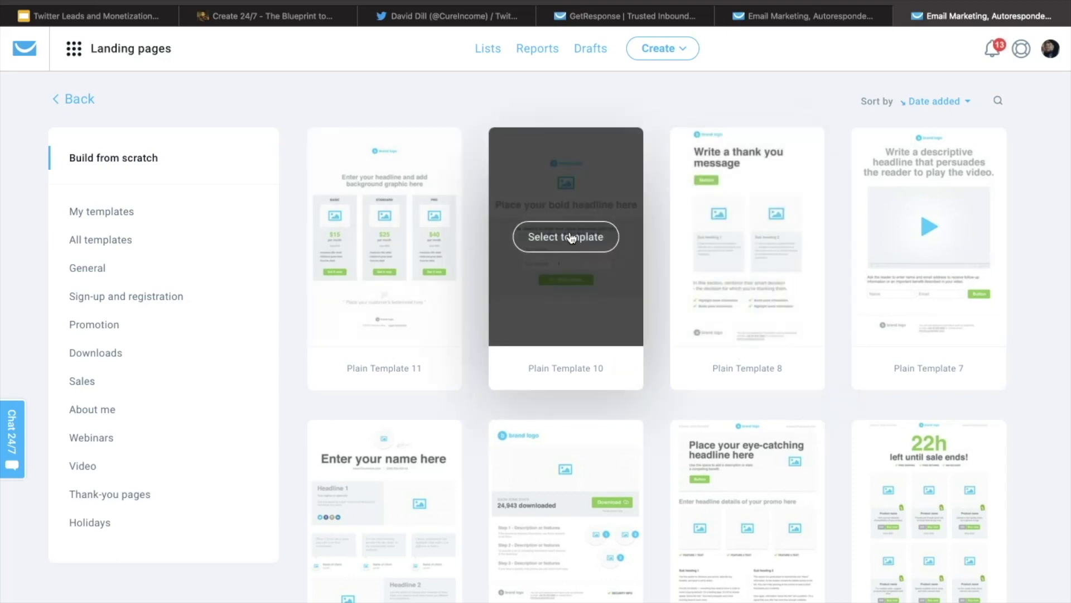
pyautogui.click(572, 238)
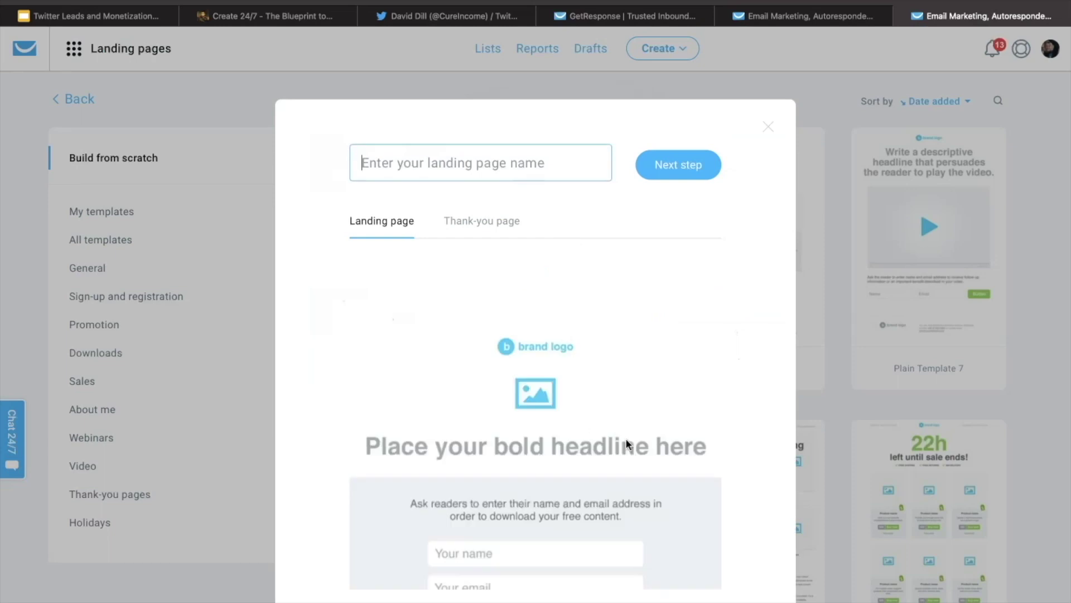
pyautogui.scroll(-3, 574, 357)
pyautogui.scroll(3, 573, 353)
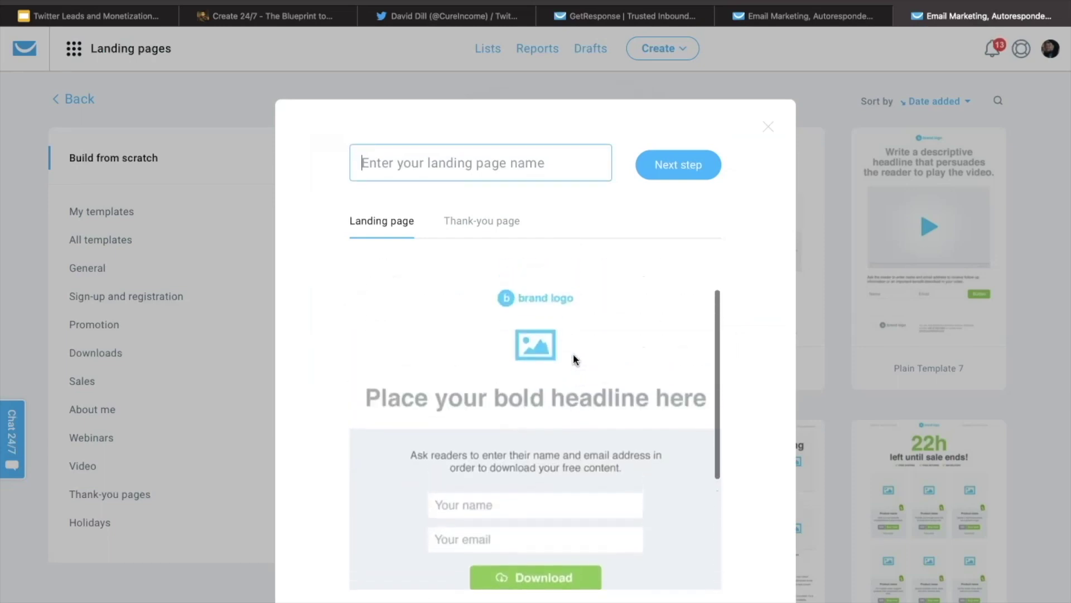
pyautogui.click(482, 227)
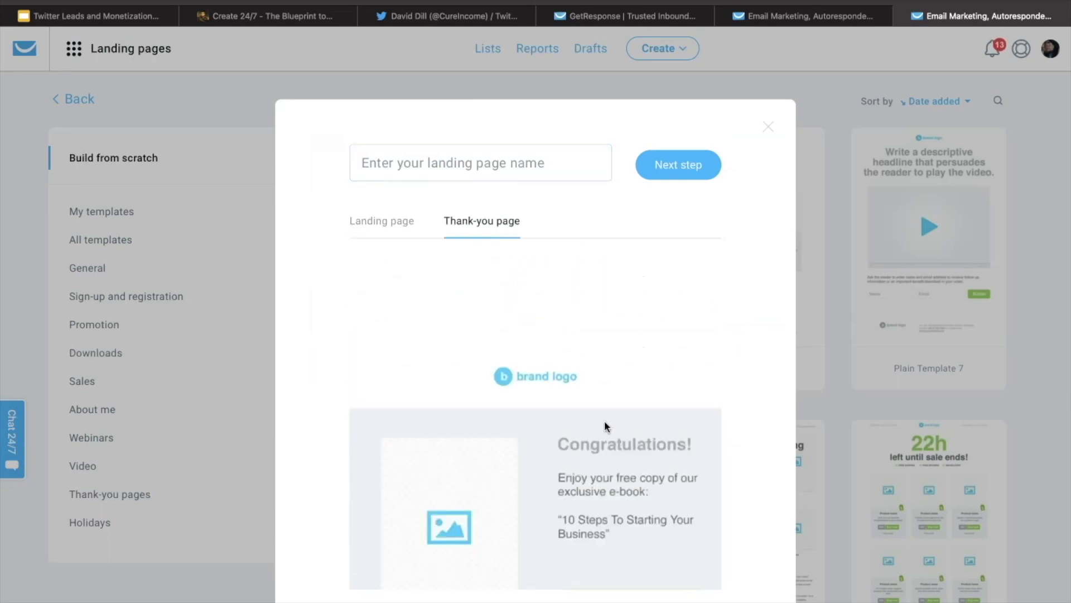
pyautogui.scroll(-2, 597, 329)
pyautogui.click(383, 234)
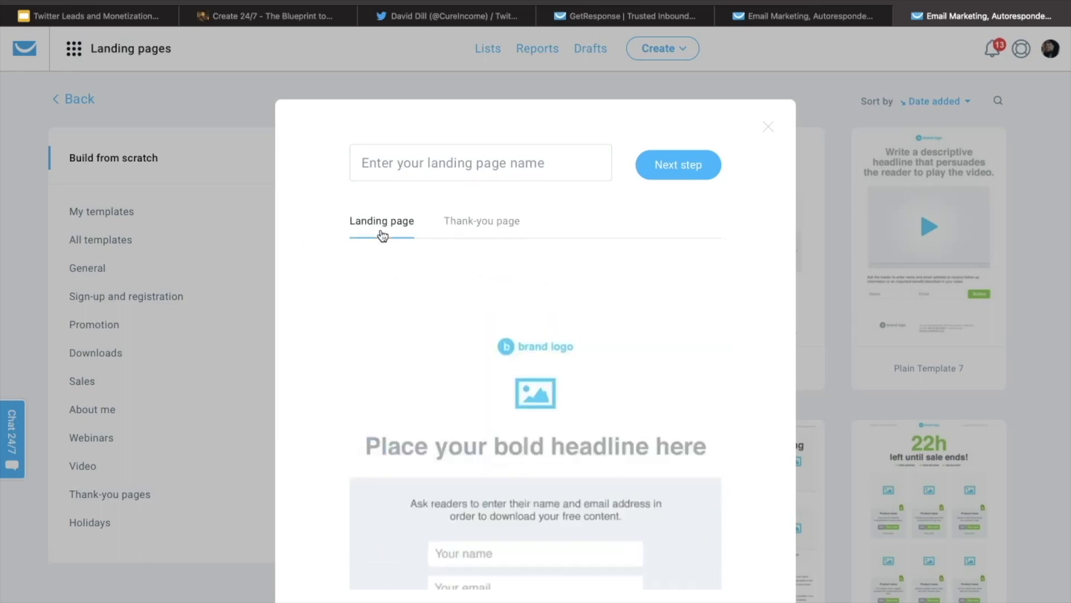
# - Name the new landing page 'example lander' and continue to the editor
pyautogui.click(499, 166)
pyautogui.write('example la')
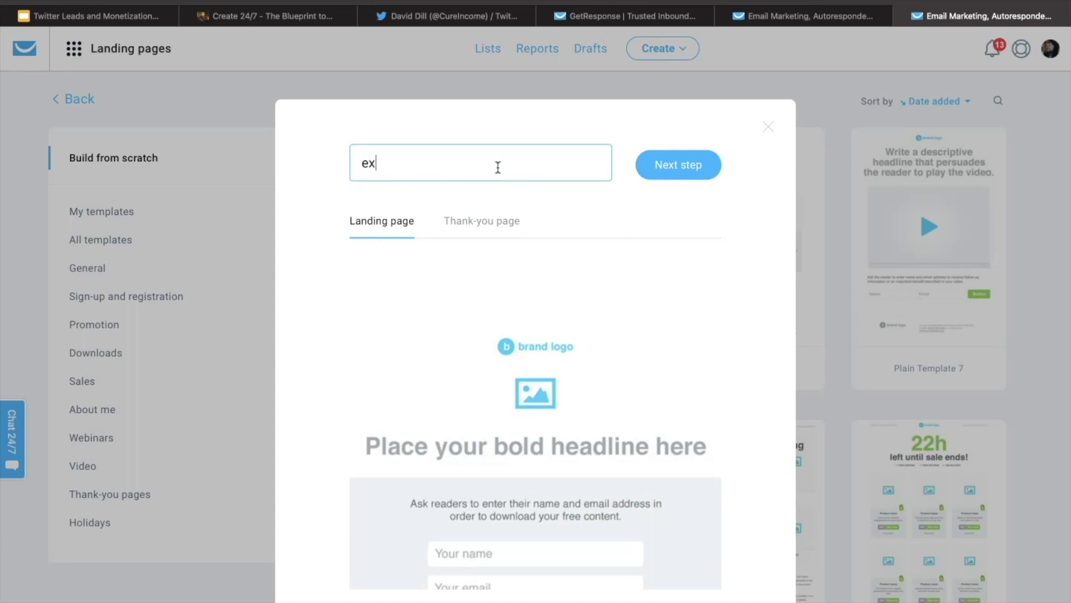
pyautogui.write('nder')
pyautogui.click(691, 169)
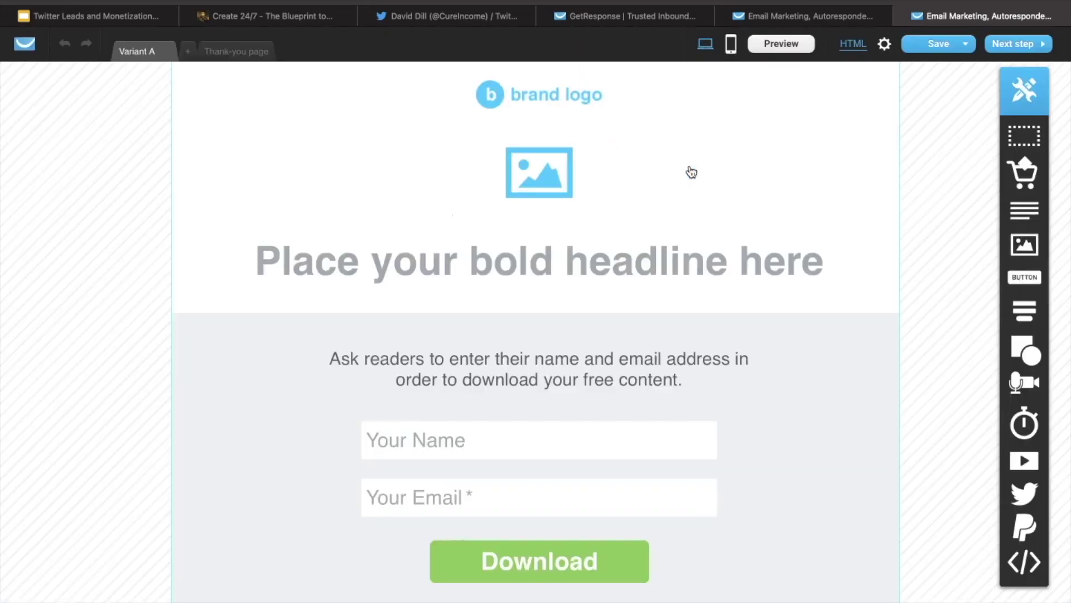
# - Delete the brand logo and image placeholder, and move the headline to the top
pyautogui.click(561, 104)
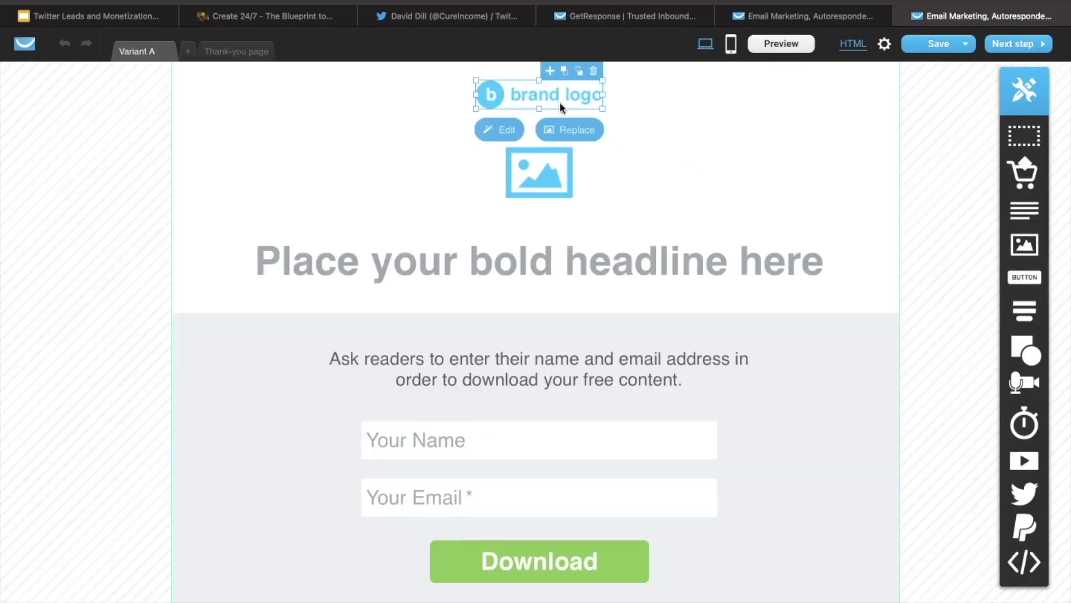
pyautogui.click(593, 71)
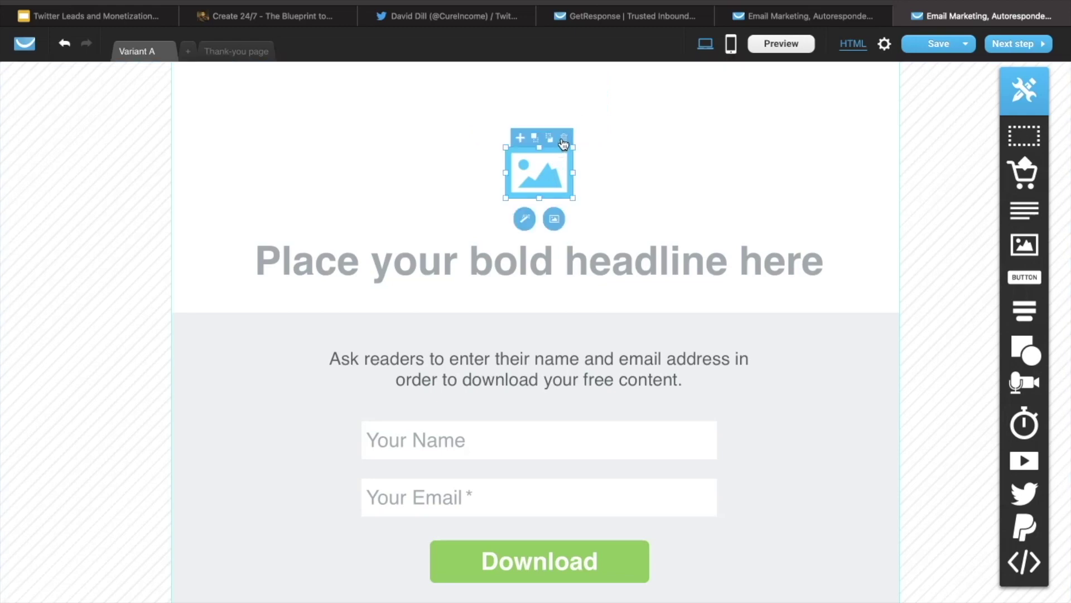
pyautogui.click(563, 146)
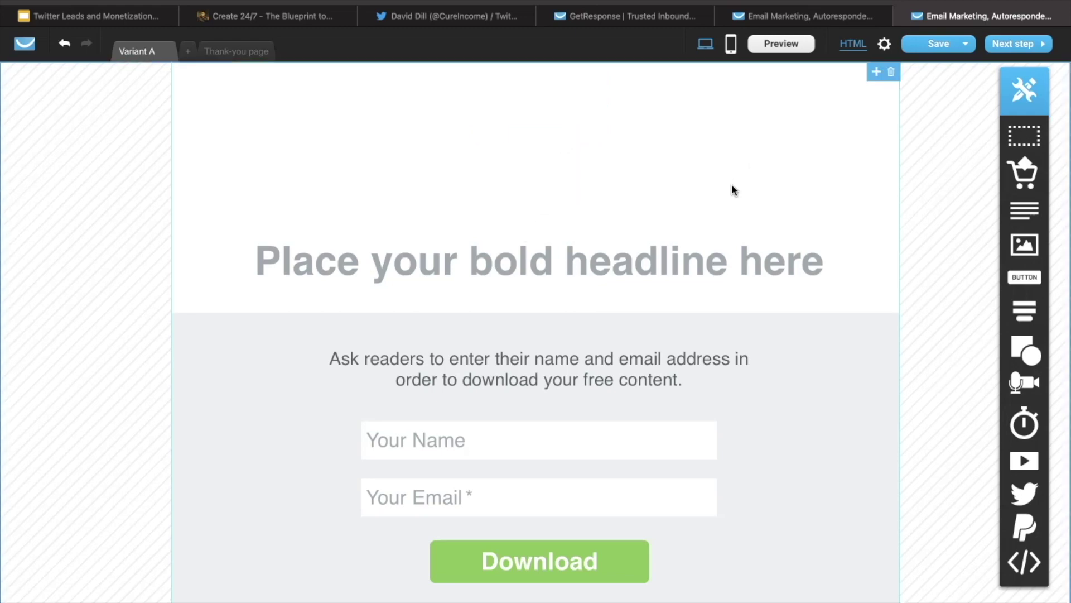
pyautogui.click(260, 255)
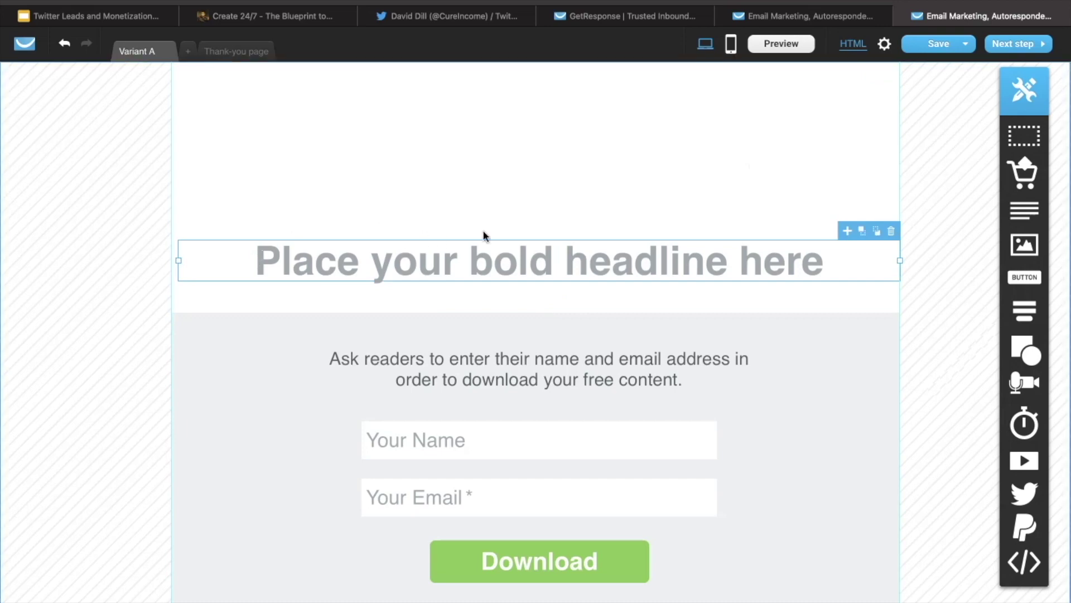
pyautogui.moveTo(503, 239); pyautogui.dragTo(512, 116)
pyautogui.moveTo(538, 311); pyautogui.dragTo(536, 204)
# - Make the headline text black and change it to 'Join Our Newsletter'
pyautogui.click(620, 129)
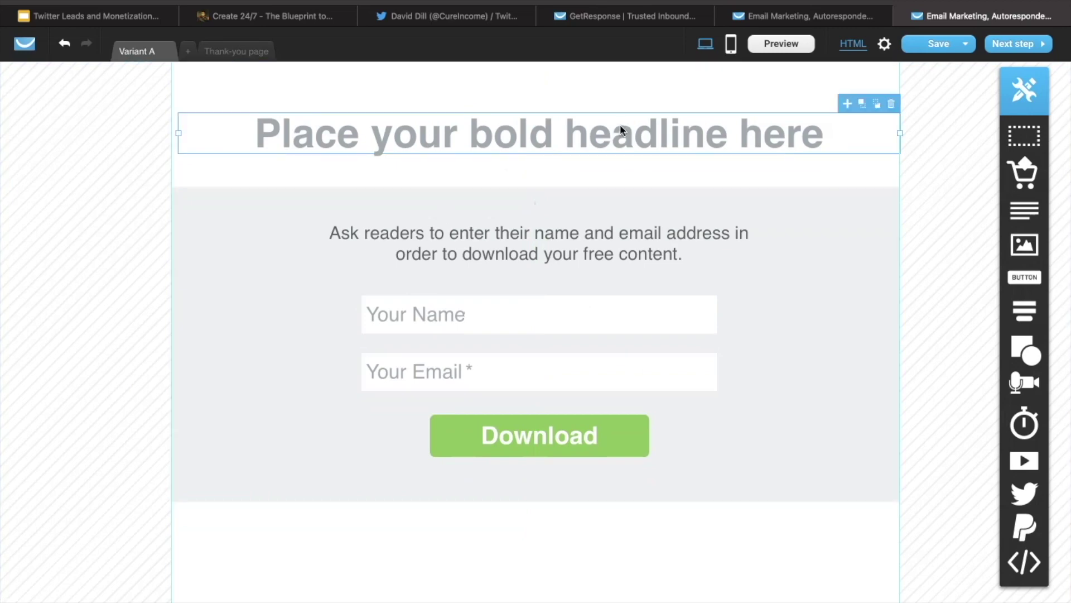
pyautogui.click(620, 129)
pyautogui.click(474, 85)
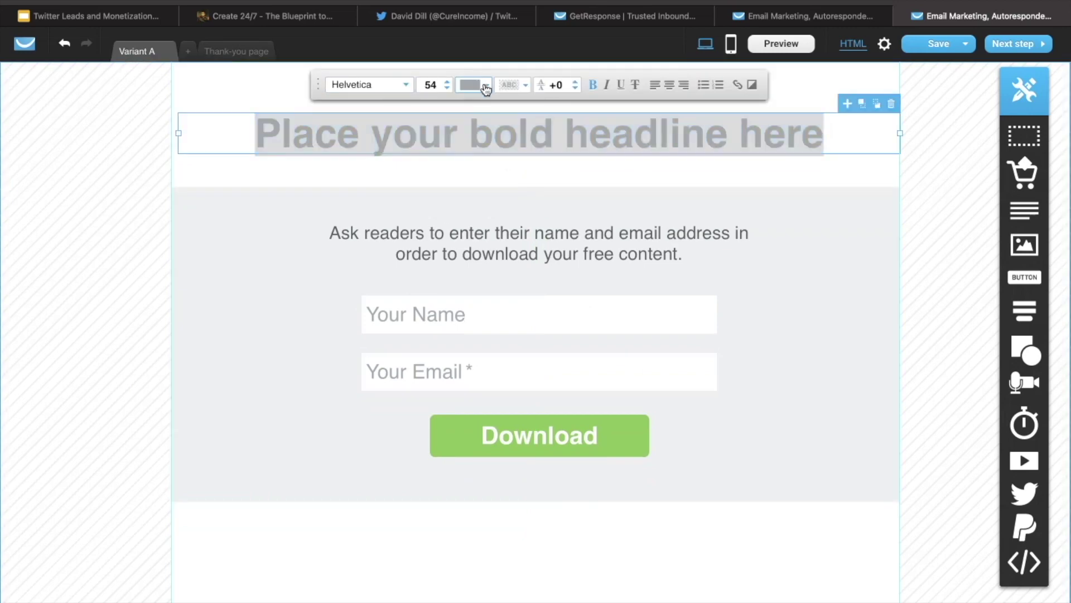
pyautogui.click(418, 176)
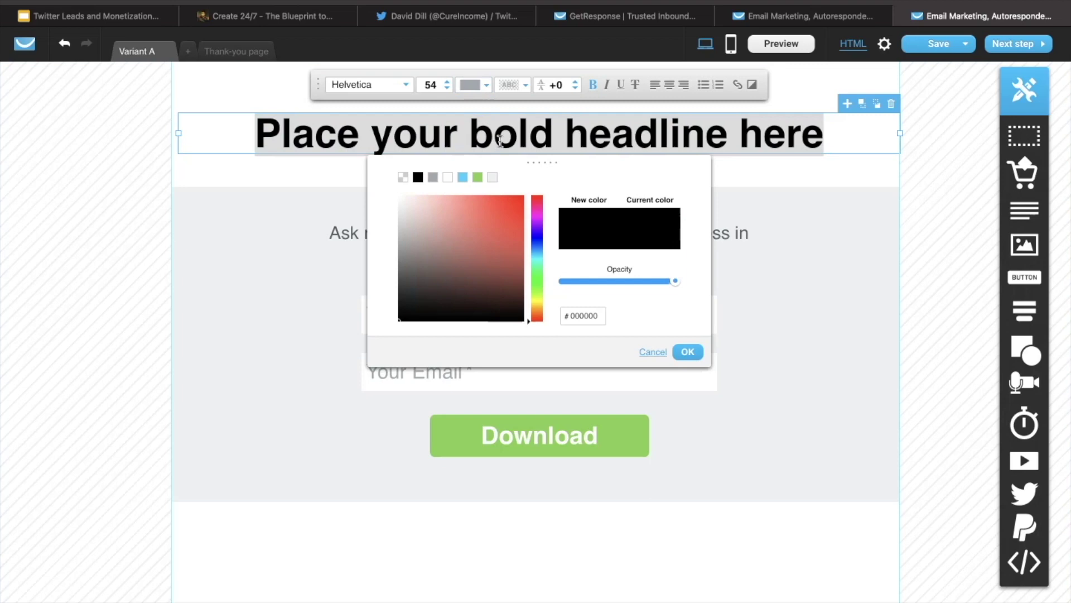
pyautogui.press('BackSpace')
pyautogui.write('Join O')
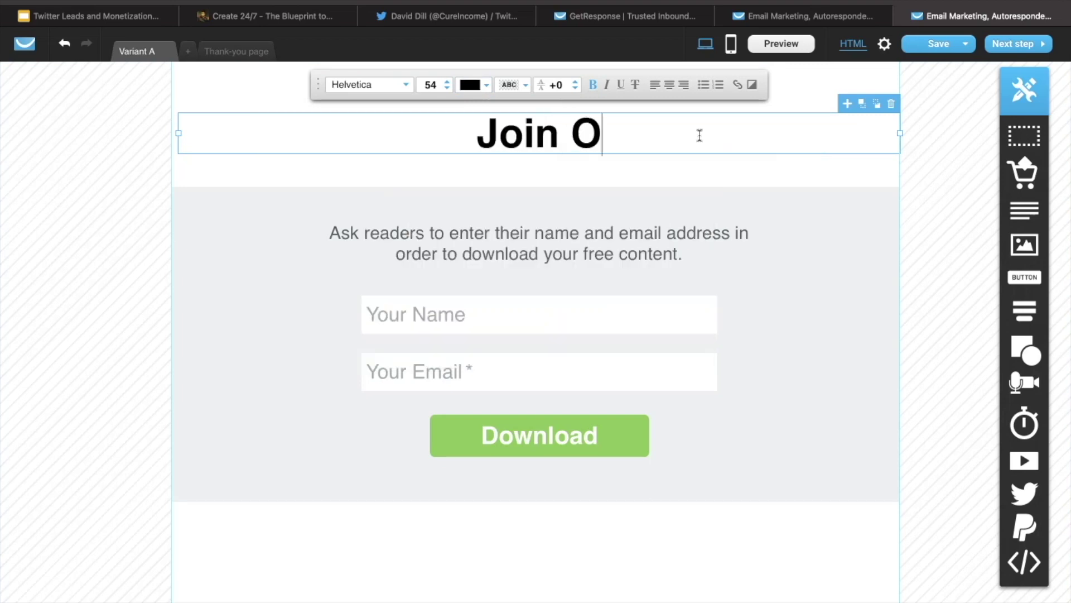
pyautogui.write('ur Newslet')
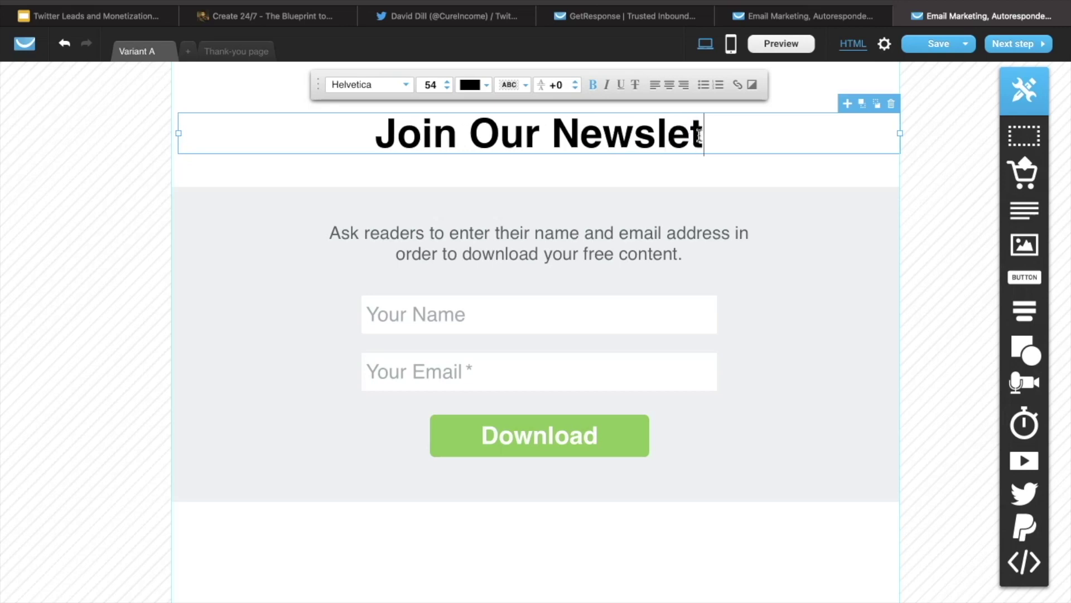
pyautogui.write('ter')
pyautogui.click(679, 245)
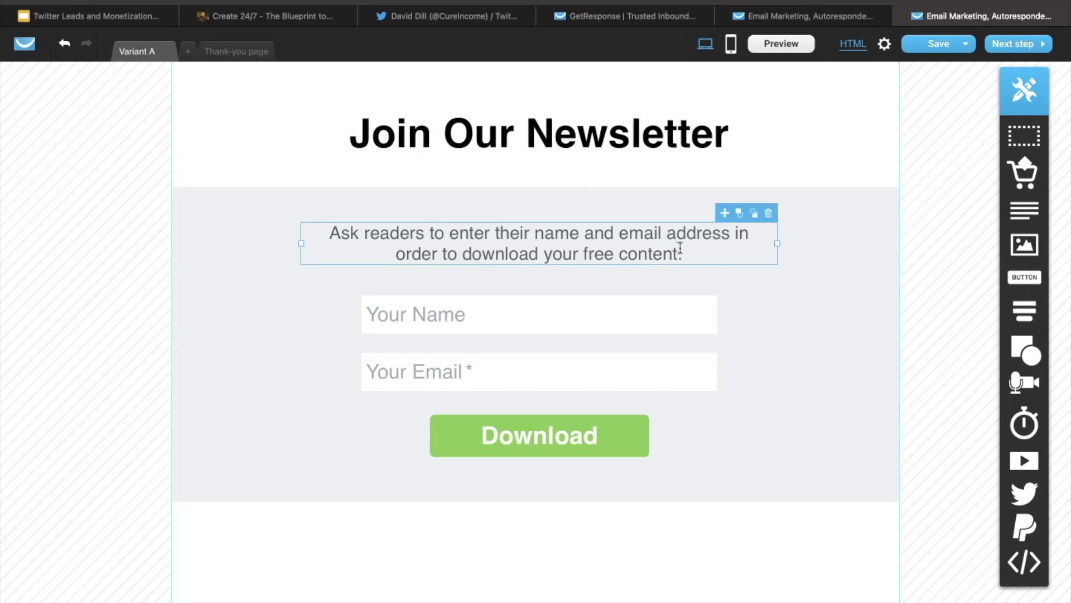
# - Replace the description with pasted text promising daily Twitter online-business emails
pyautogui.doubleClick(678, 246)
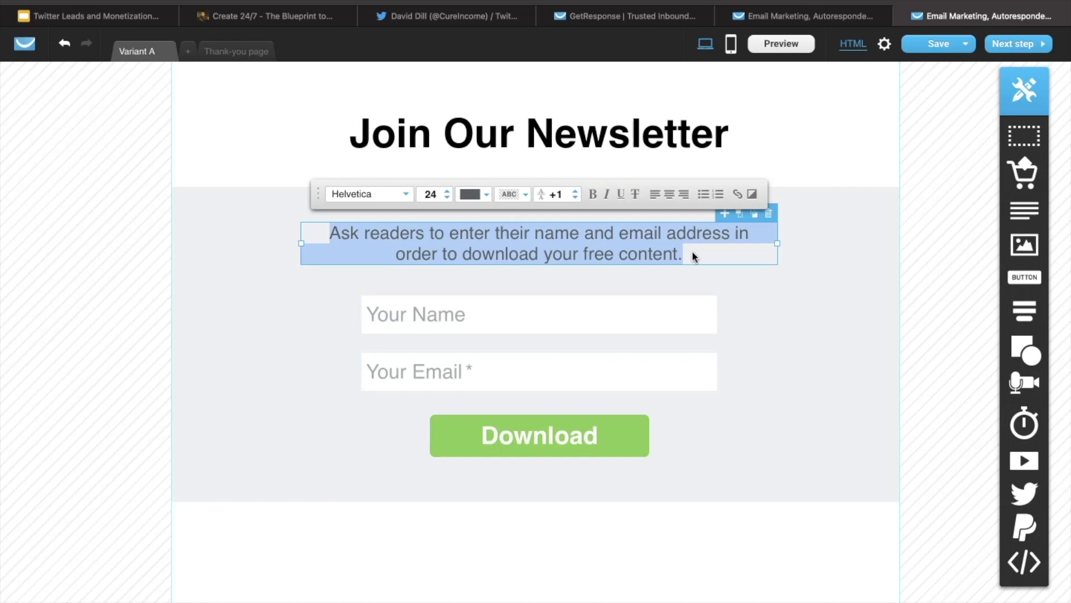
pyautogui.write('Get Daily Actionable Emails Teaching You How To Build An Online Business Using Twitter')
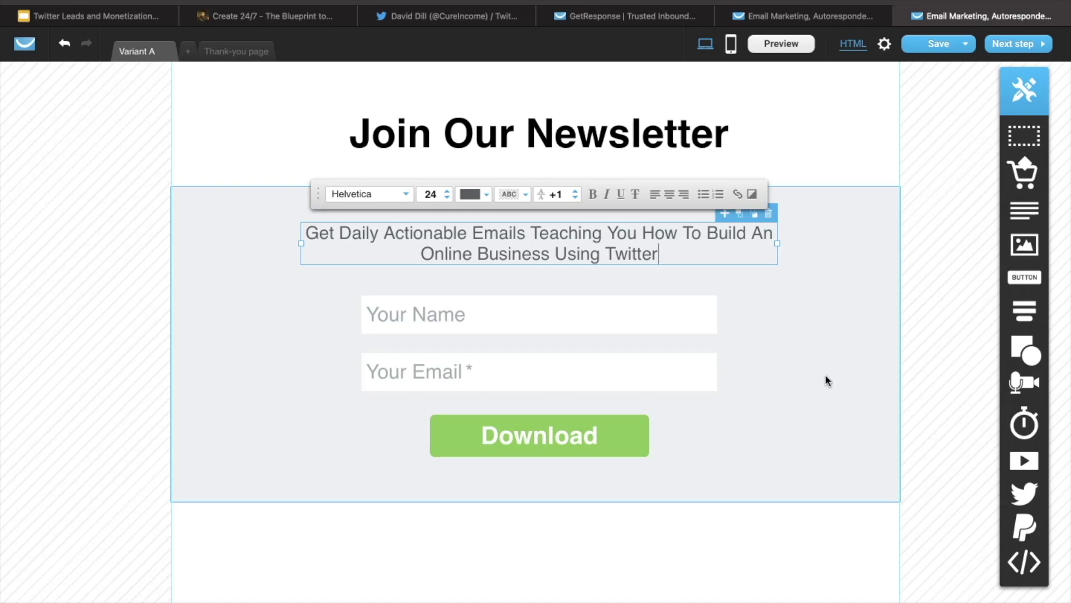
pyautogui.click(825, 376)
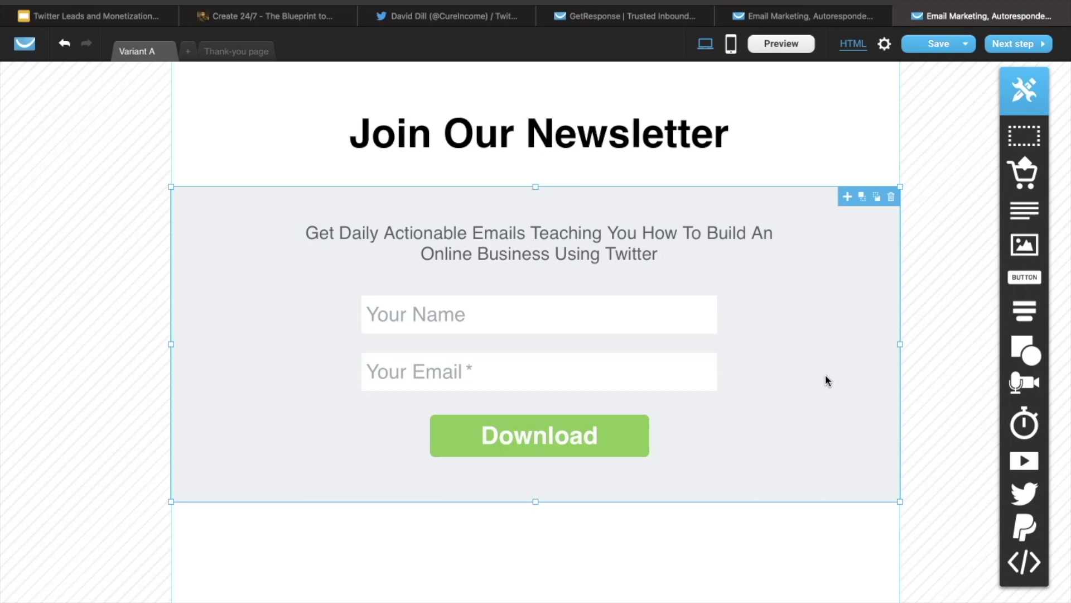
# - Relabel the Download button as 'Subscribe'
pyautogui.click(553, 442)
pyautogui.doubleClick(587, 438)
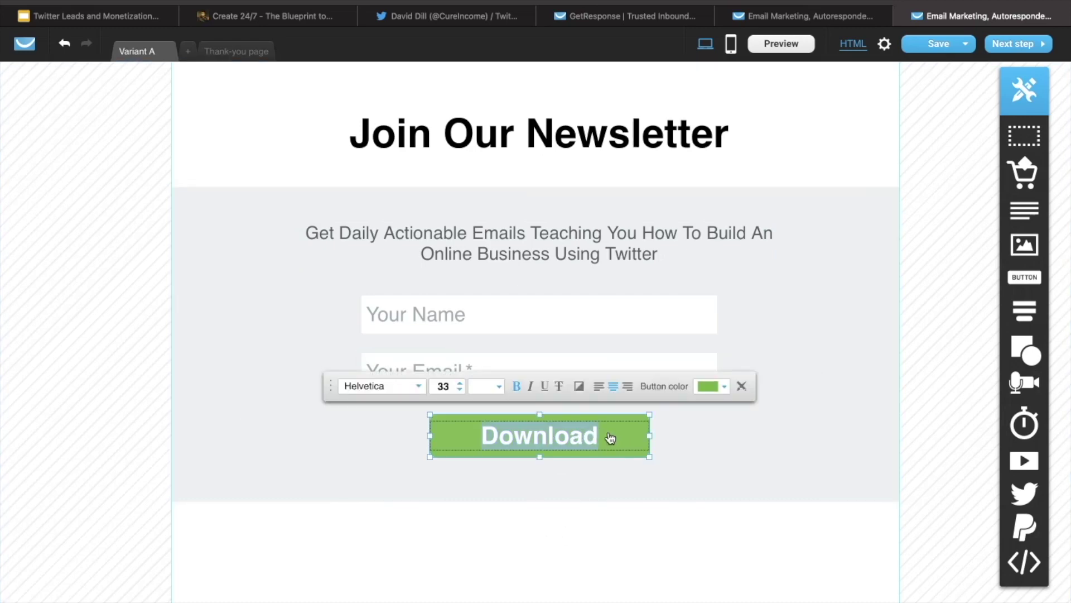
pyautogui.write('Subscribe')
pyautogui.click(777, 337)
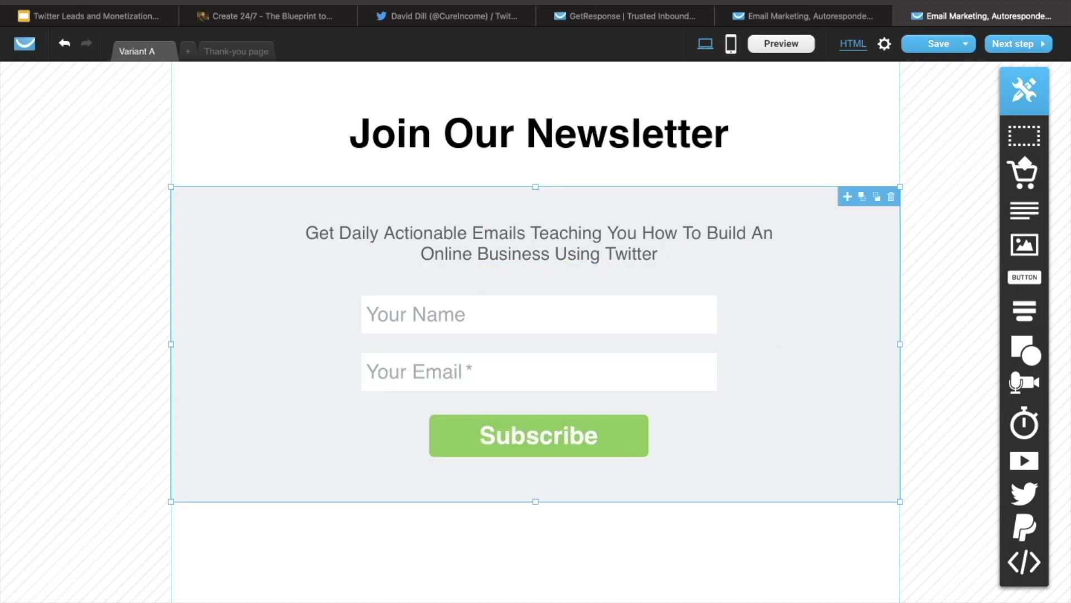
# - On the thank-you page, delete the logo and image placeholder and shift the Congratulations! heading left
pyautogui.click(248, 52)
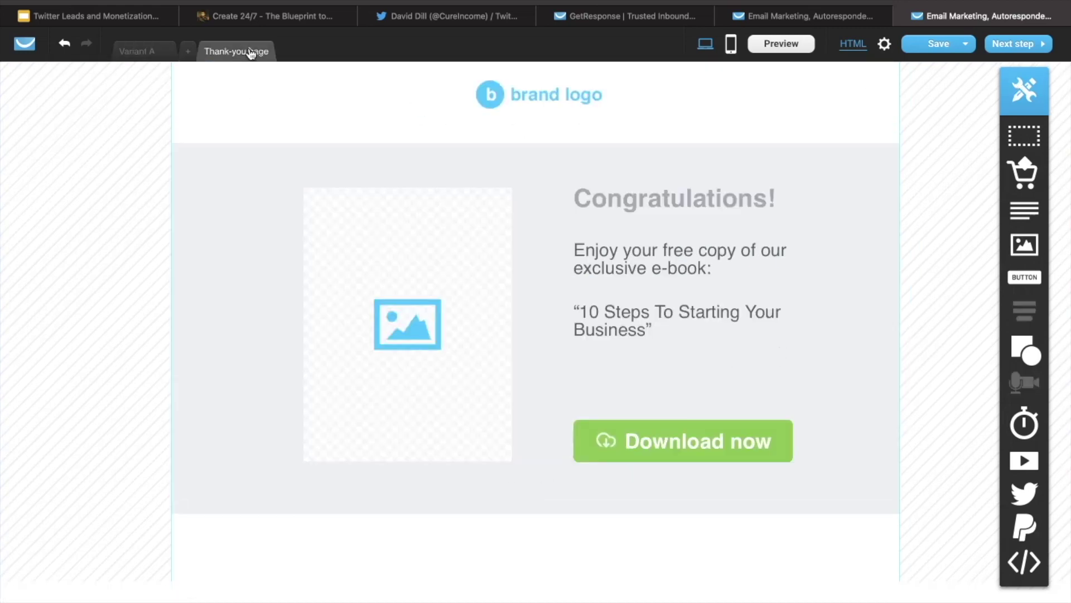
pyautogui.click(593, 97)
pyautogui.click(598, 77)
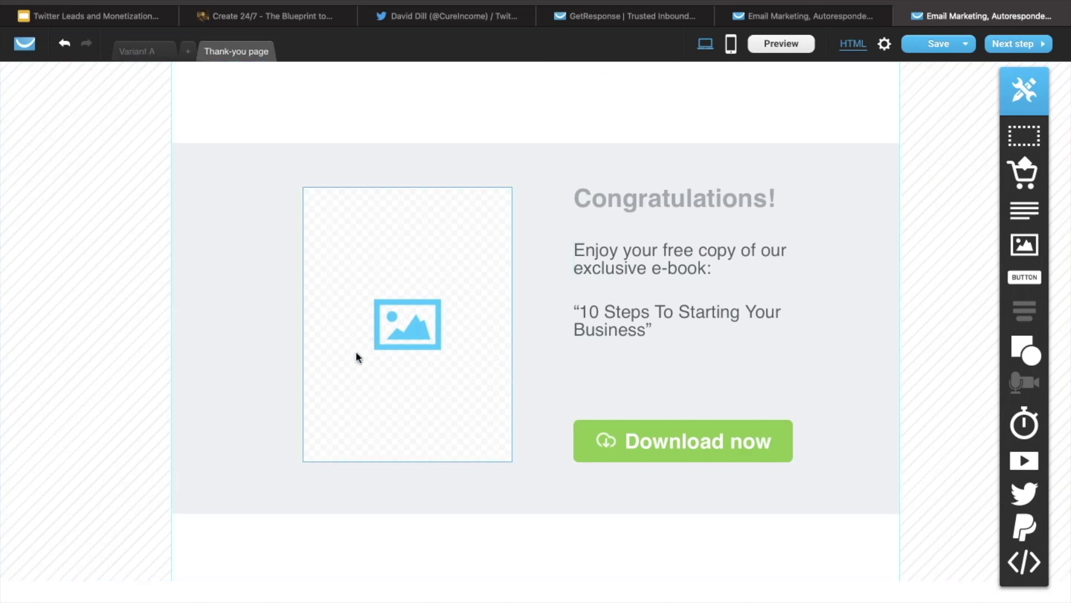
pyautogui.click(478, 250)
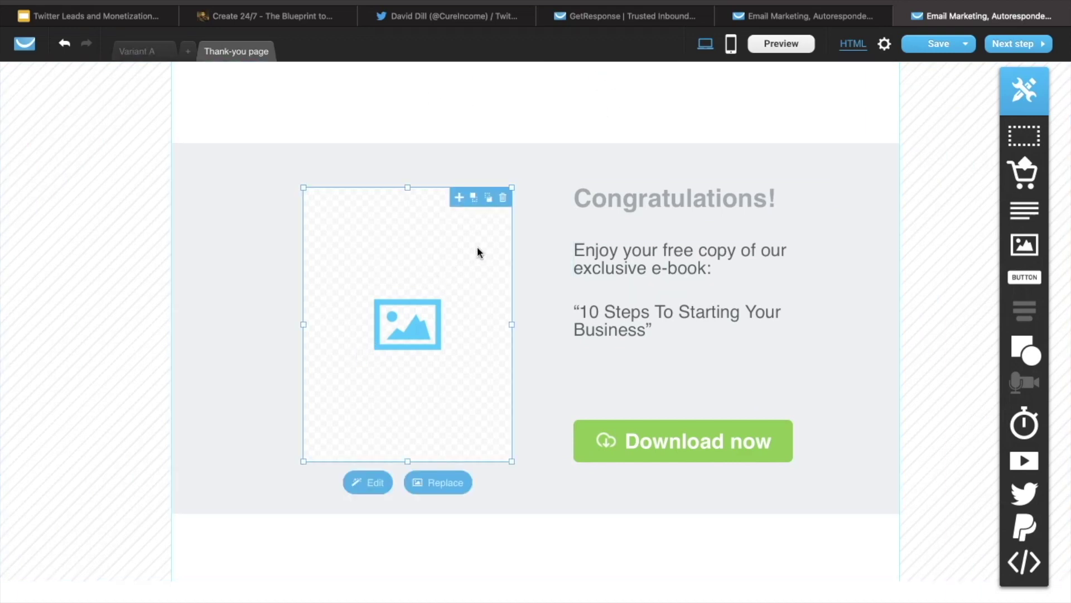
pyautogui.click(503, 197)
pyautogui.click(617, 197)
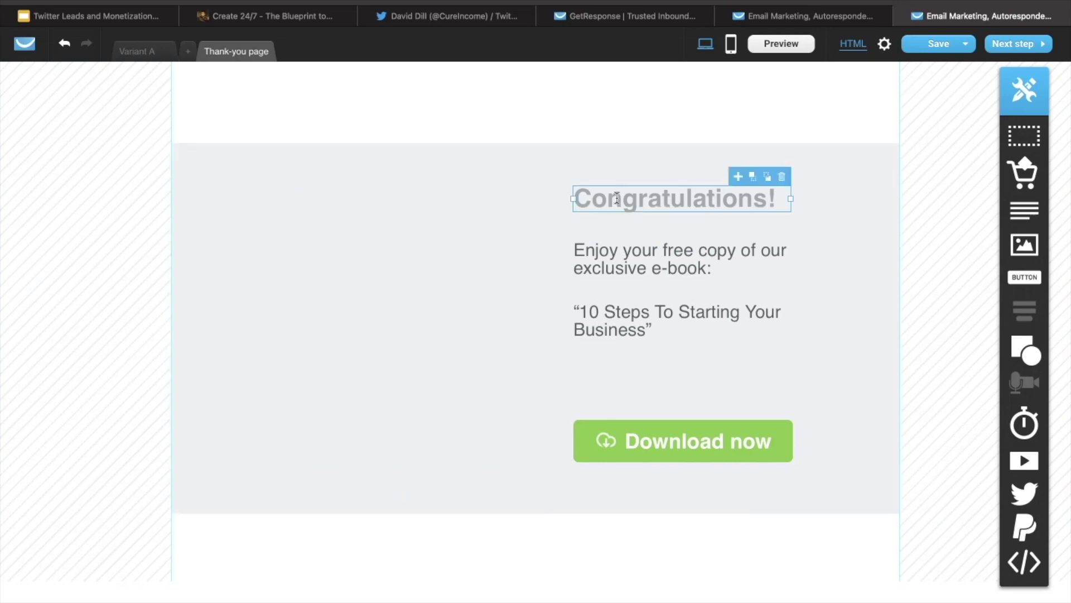
pyautogui.moveTo(627, 183); pyautogui.dragTo(450, 190)
# - Rewrite the body text to say check your email for the first newsletter, and delete the Download now button
pyautogui.doubleClick(522, 275)
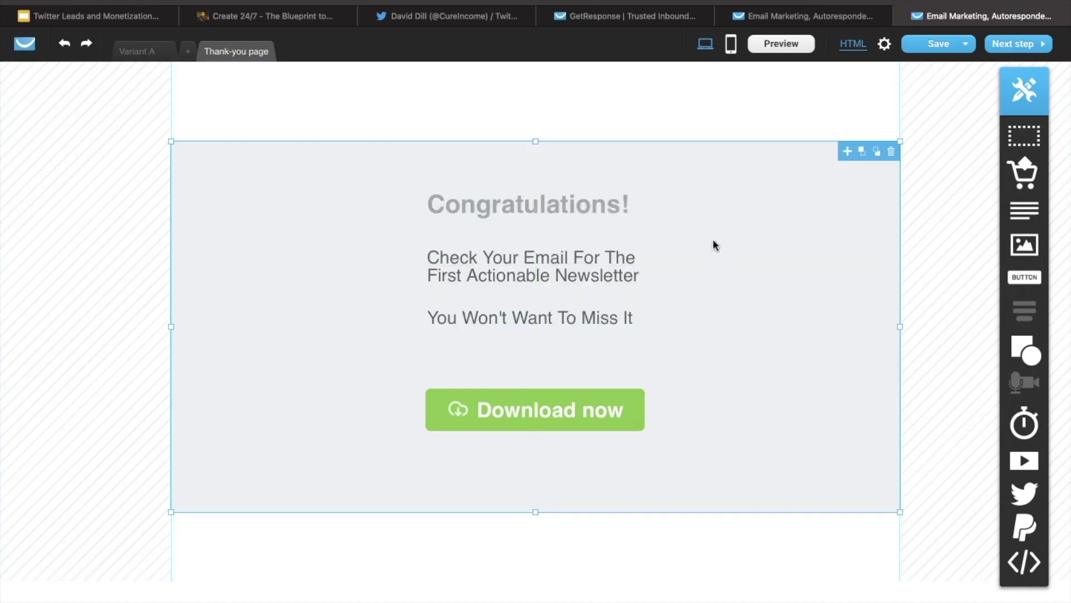
pyautogui.doubleClick(536, 412)
pyautogui.click(476, 413)
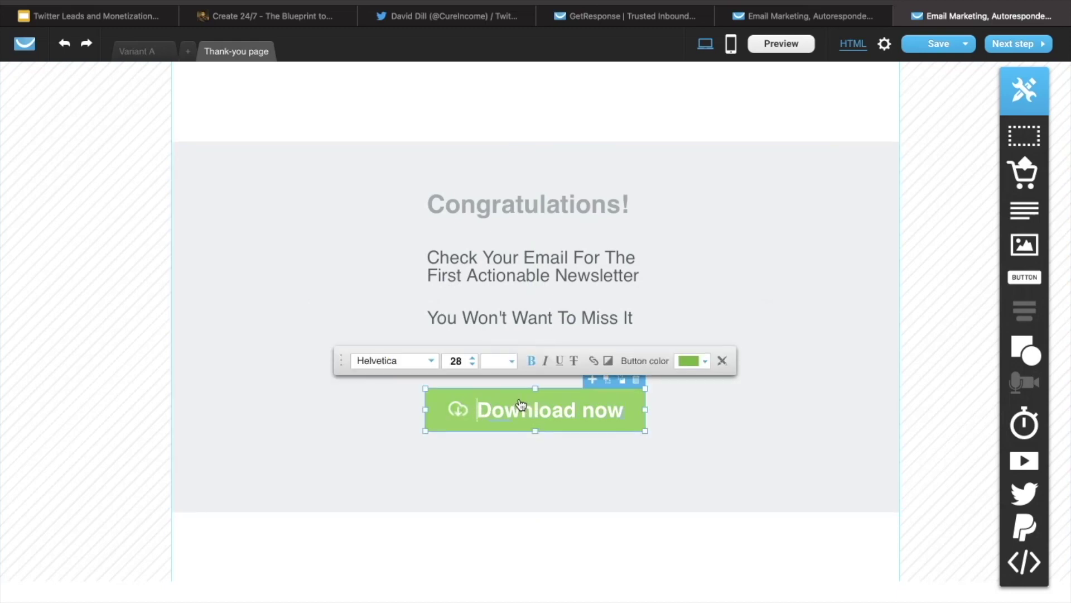
pyautogui.click(746, 417)
pyautogui.click(614, 406)
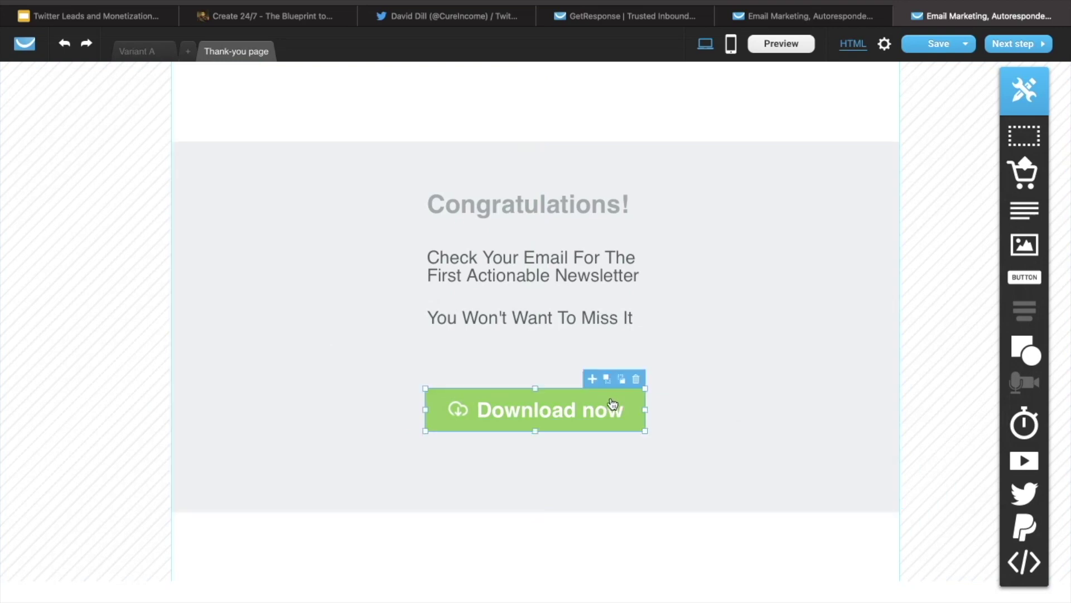
pyautogui.click(637, 385)
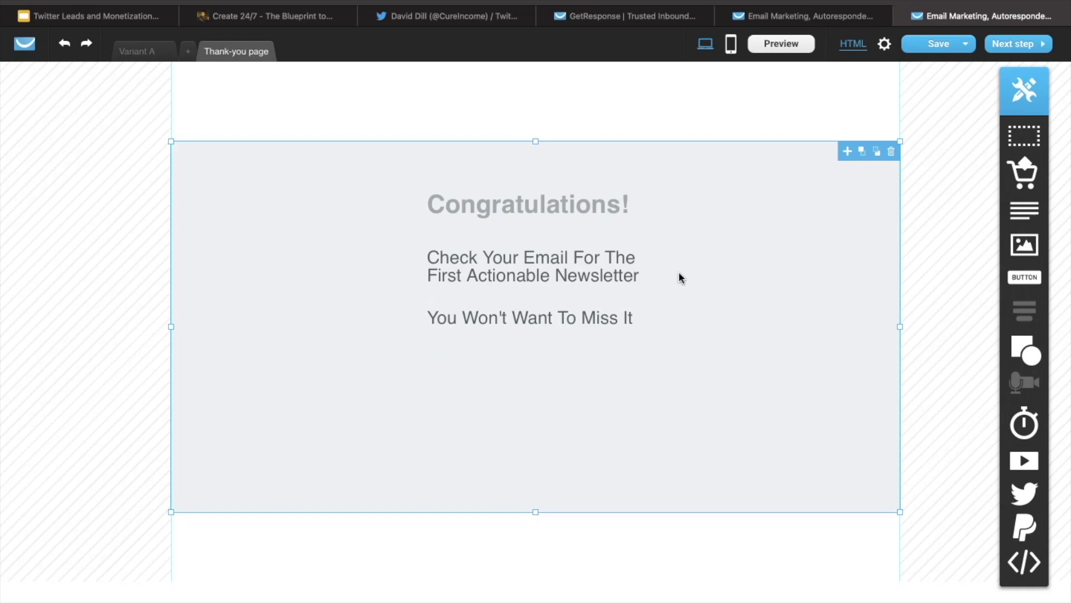
pyautogui.moveTo(941, 44)
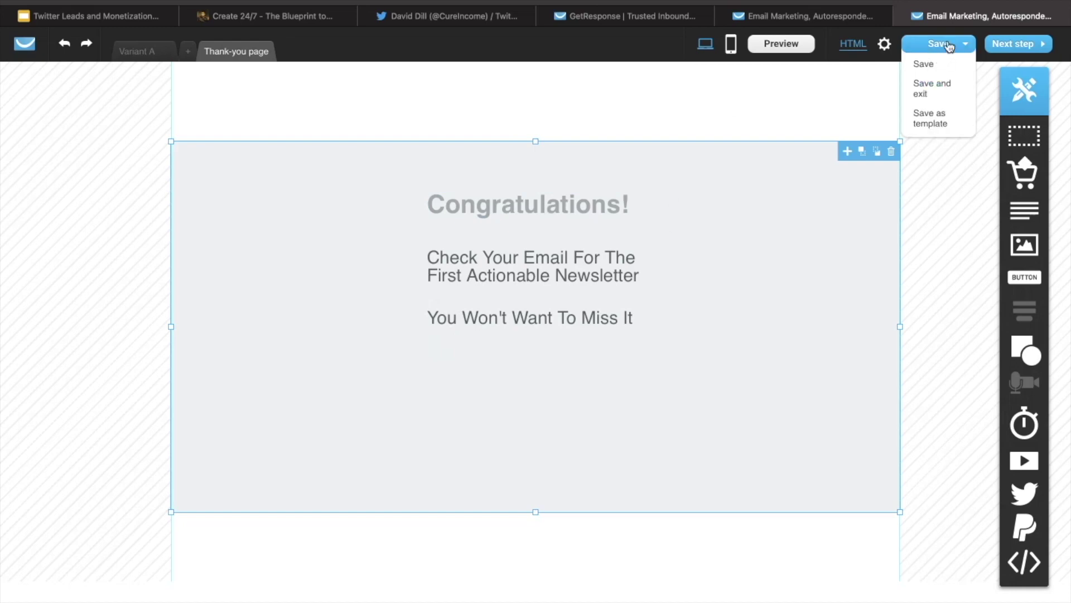
# - Handle the mobile-version prompts for the opt-in and thank-you pages and proceed to landing page settings
pyautogui.click(1028, 45)
pyautogui.click(531, 387)
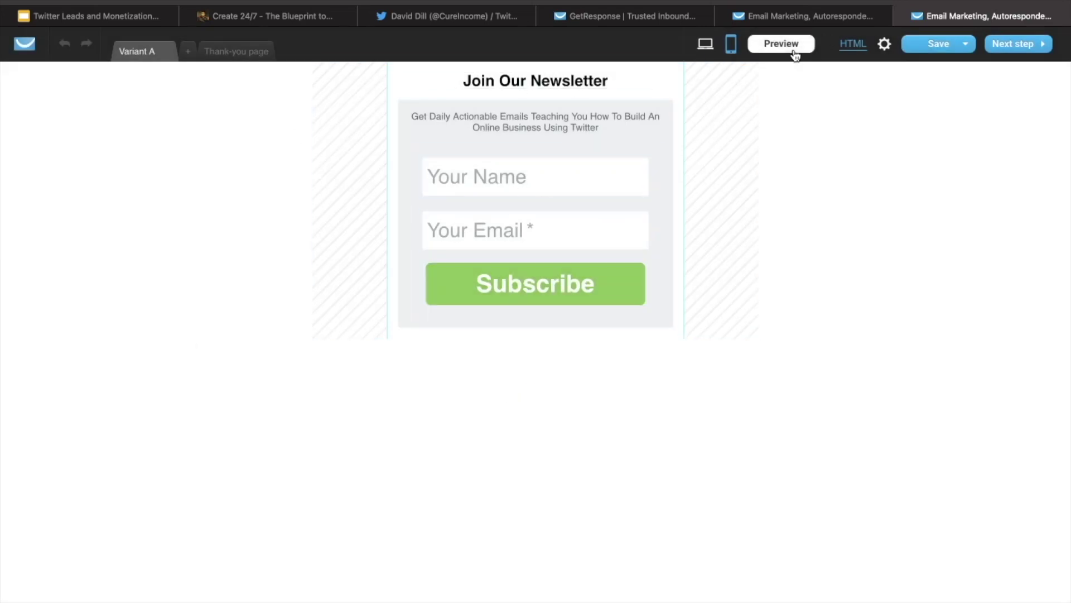
pyautogui.click(1038, 49)
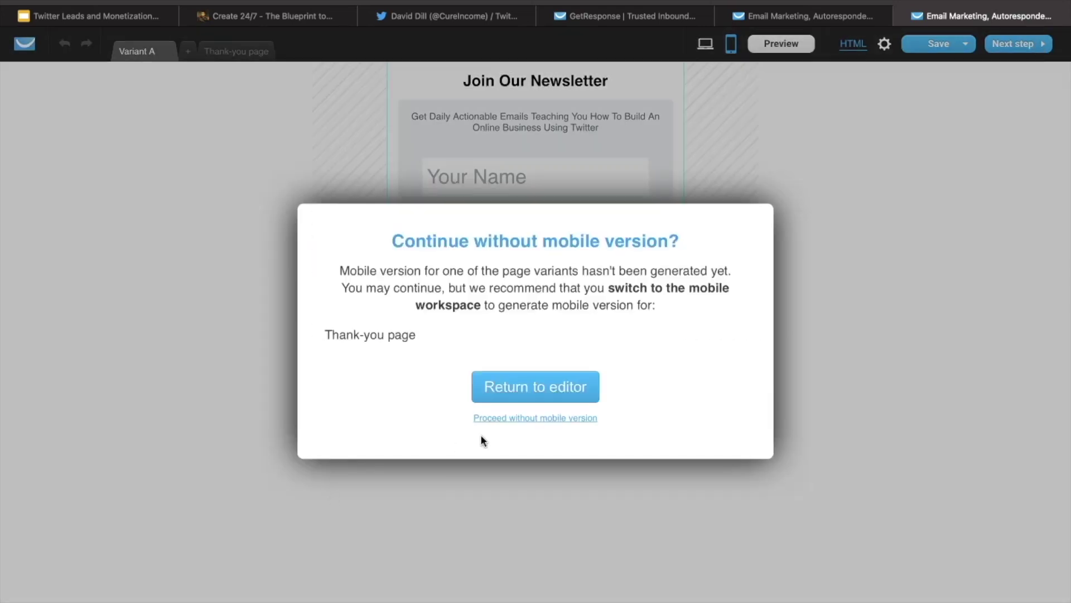
pyautogui.click(561, 391)
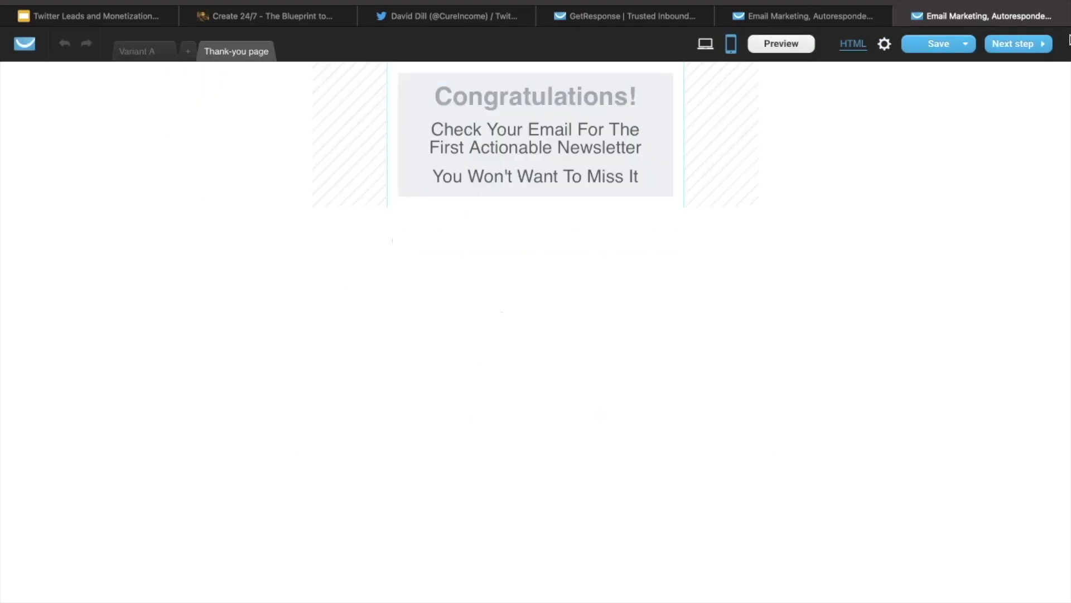
pyautogui.click(1027, 45)
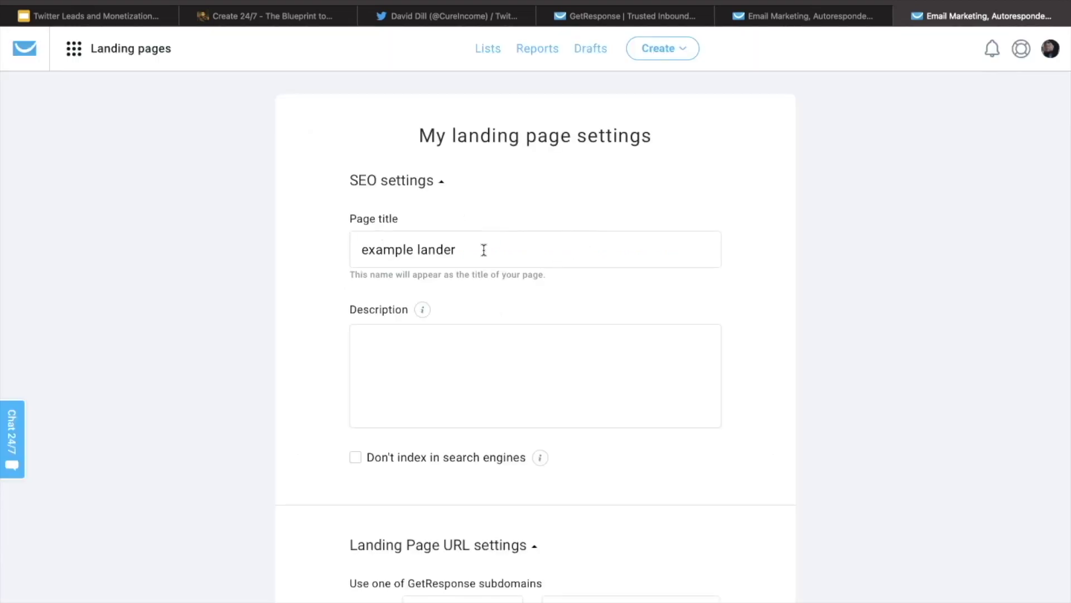
# - Look over the page description and subdomain fields in the landing page settings
pyautogui.scroll(-2, 527, 307)
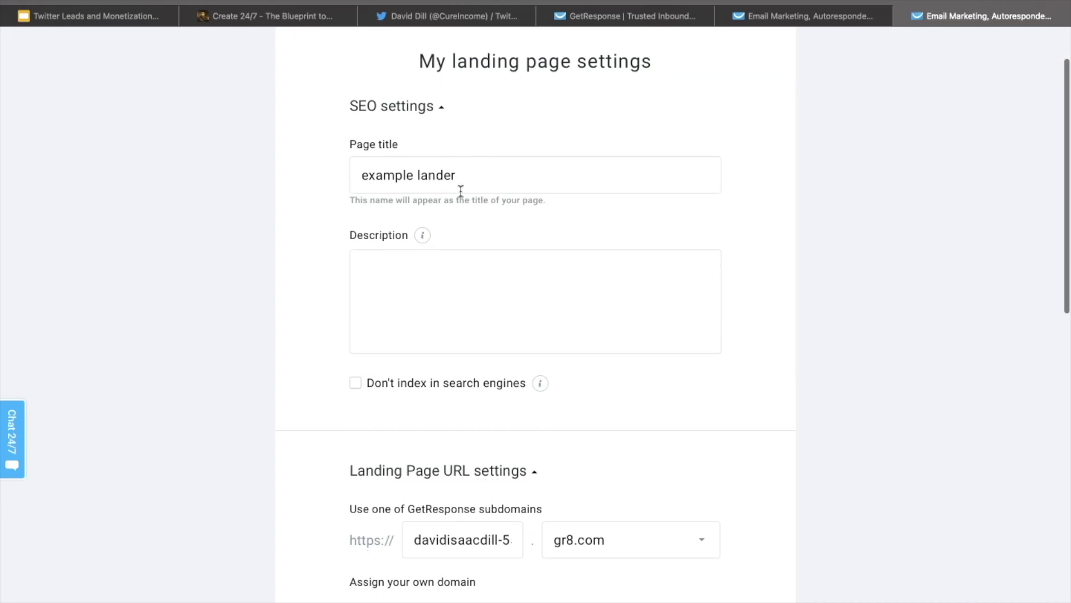
pyautogui.click(428, 285)
pyautogui.scroll(-5, 428, 284)
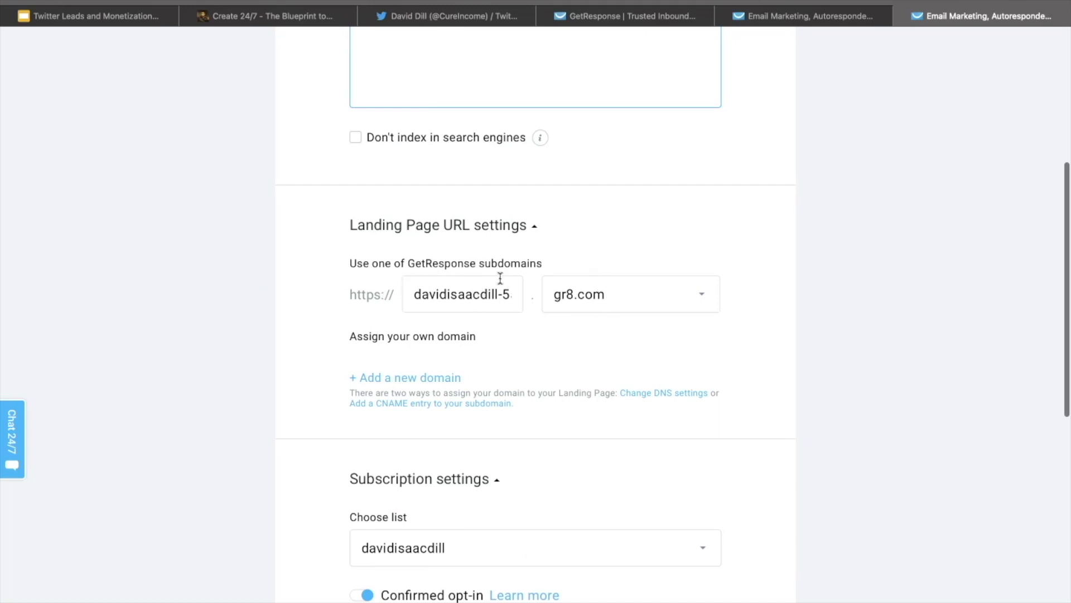
pyautogui.click(480, 294)
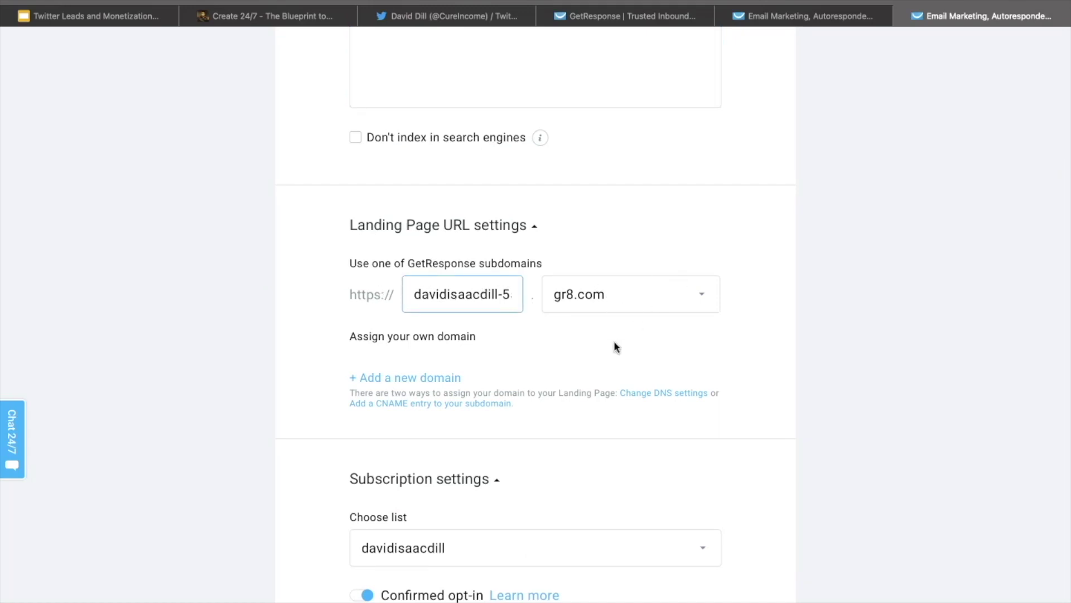
pyautogui.scroll(-4, 610, 344)
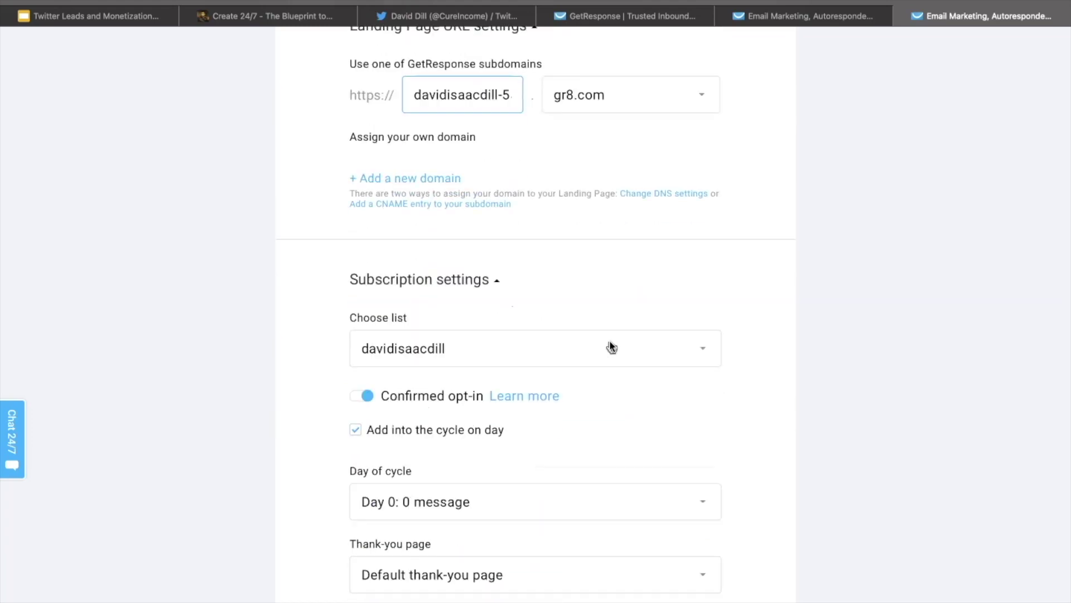
pyautogui.scroll(-2, 610, 346)
# - Send sign-ups to the 'example' list and switch off confirmed opt-in
pyautogui.click(498, 276)
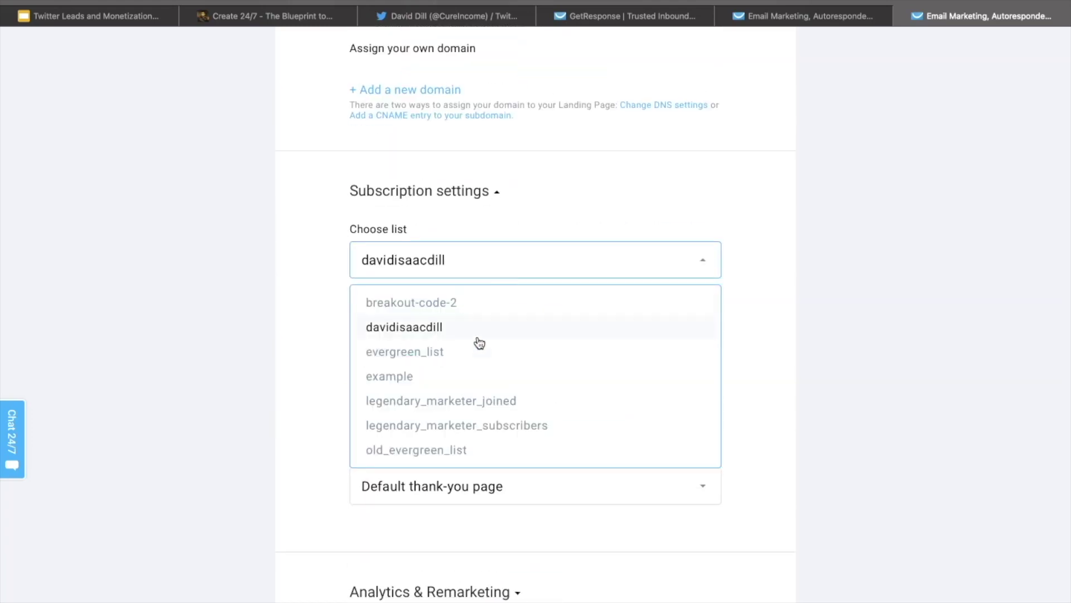
pyautogui.click(411, 381)
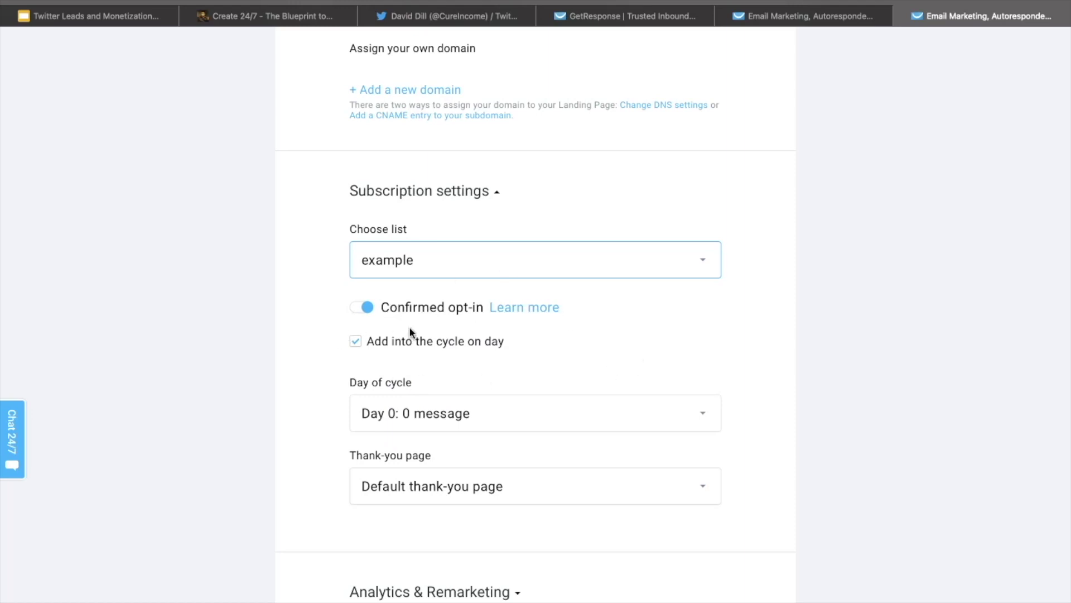
pyautogui.click(367, 310)
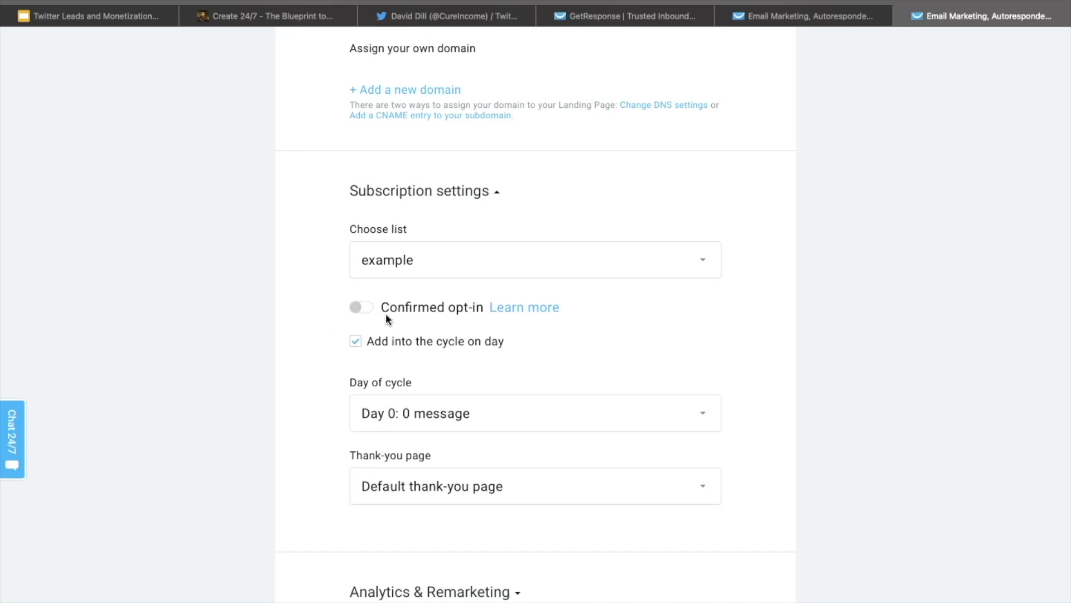
pyautogui.scroll(-5, 618, 381)
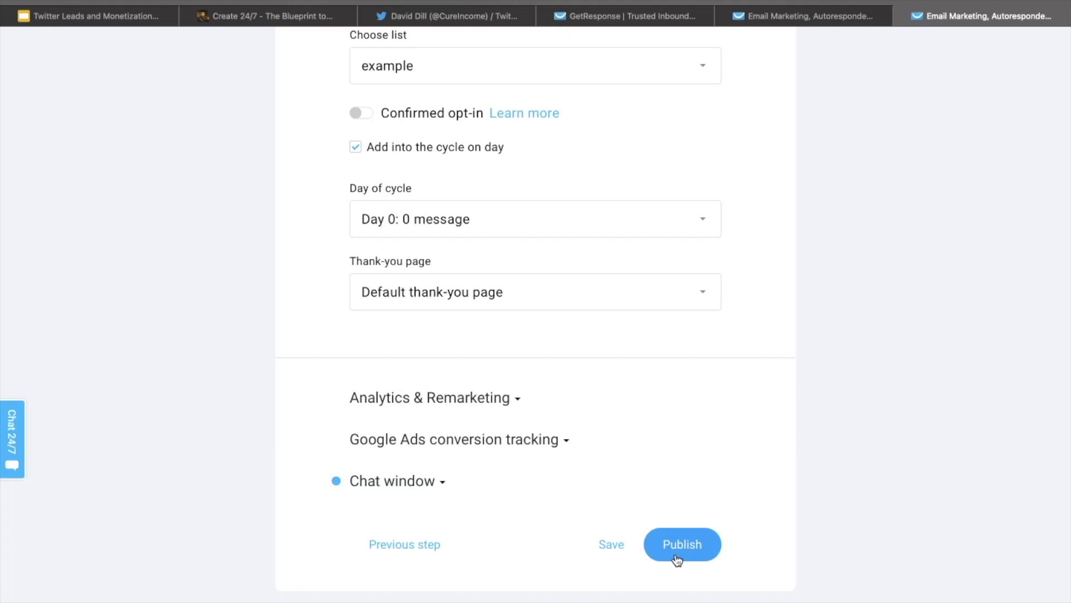
pyautogui.scroll(15, 677, 560)
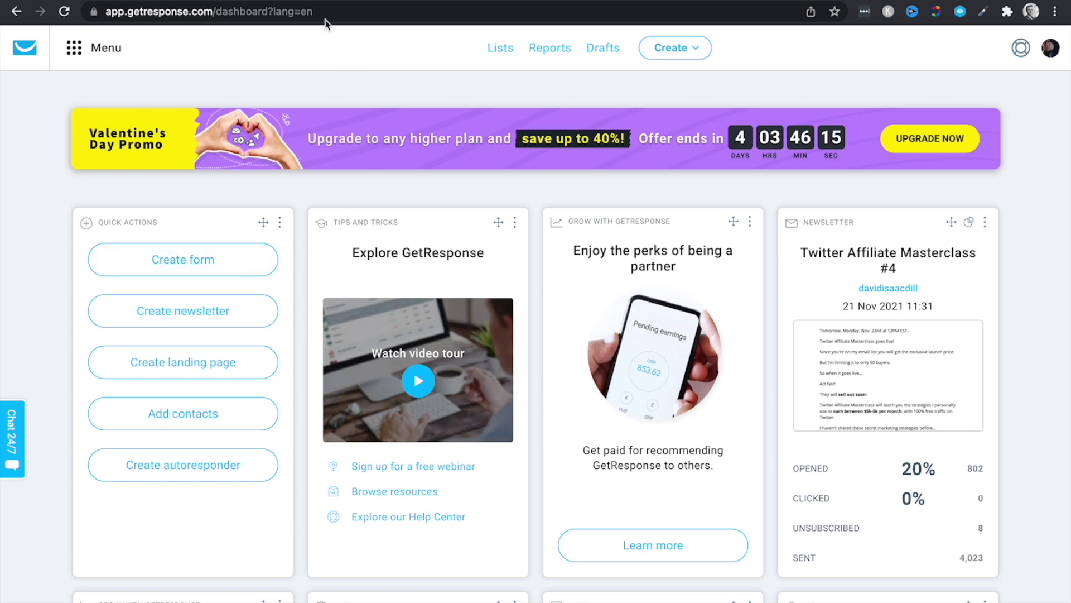
# - Switch from the GetResponse dashboard to Twitter's Notifications page
pyautogui.click(350, 6)
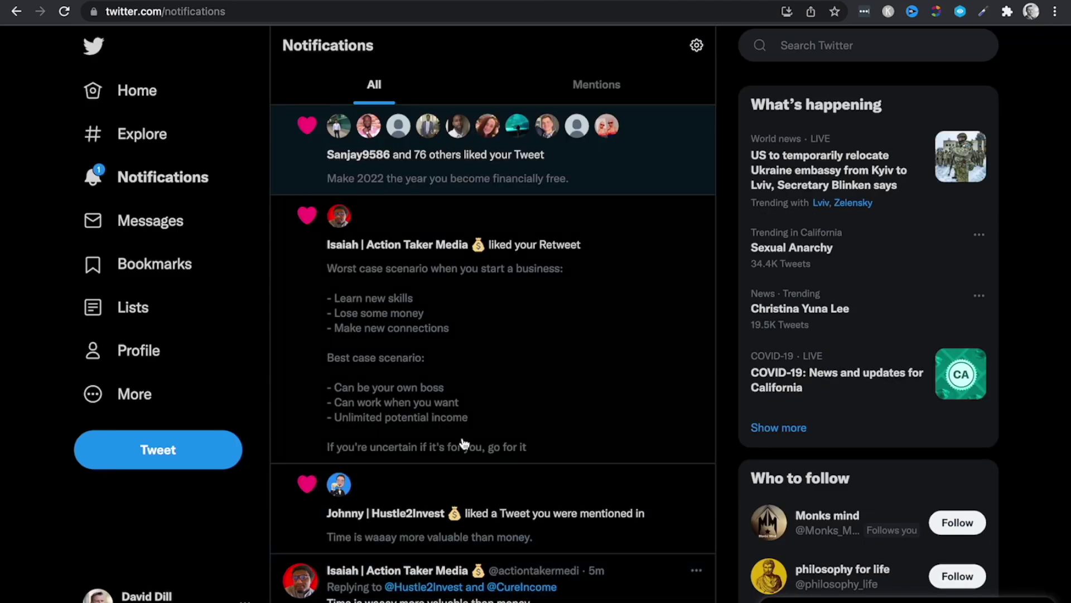
# - Show the account's own Twitter profile page, with its bio and 42K followers
pyautogui.click(132, 351)
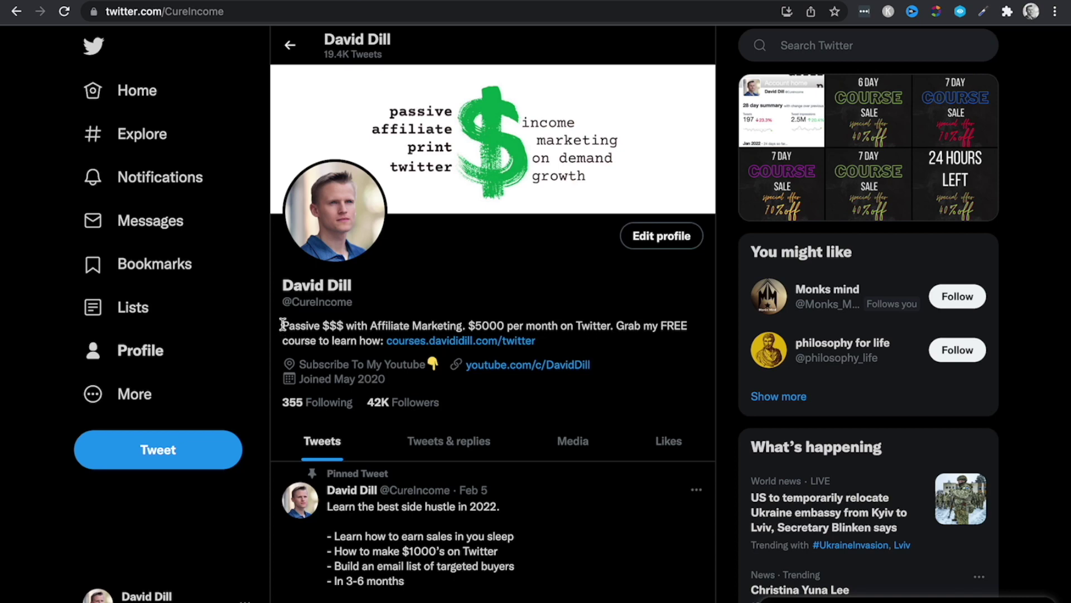
pyautogui.moveTo(282, 325); pyautogui.dragTo(463, 327)
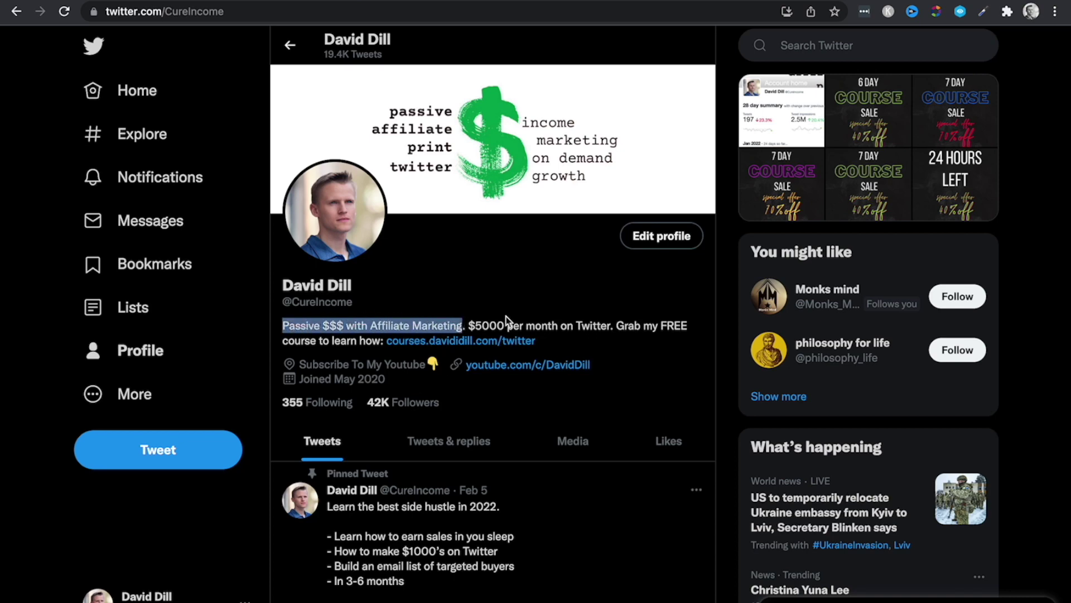
pyautogui.click(472, 318)
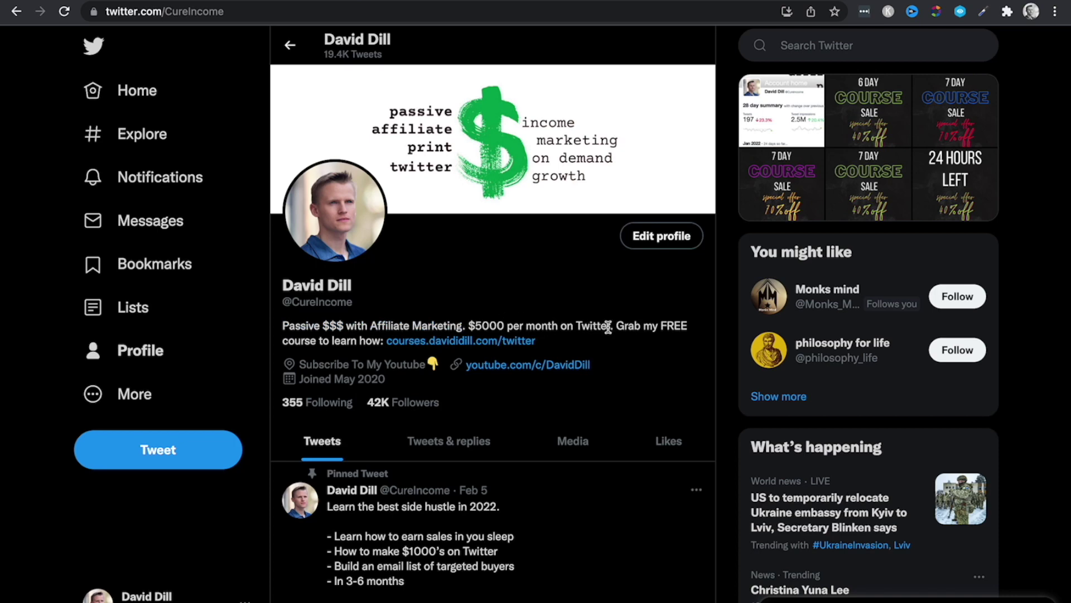
pyautogui.moveTo(611, 326); pyautogui.dragTo(470, 324)
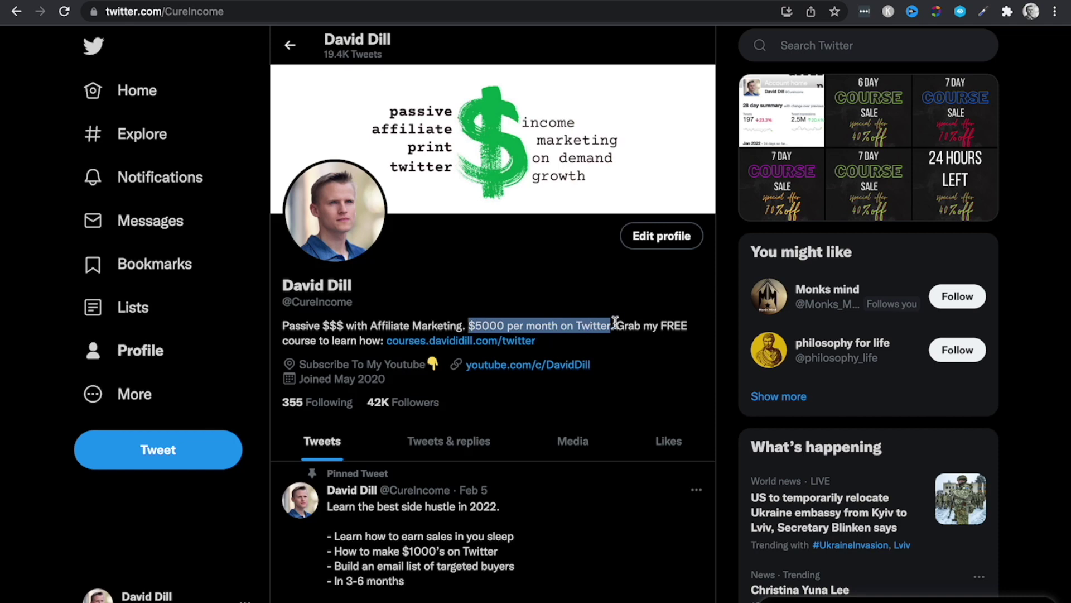
pyautogui.moveTo(616, 326); pyautogui.dragTo(557, 347)
pyautogui.click(559, 345)
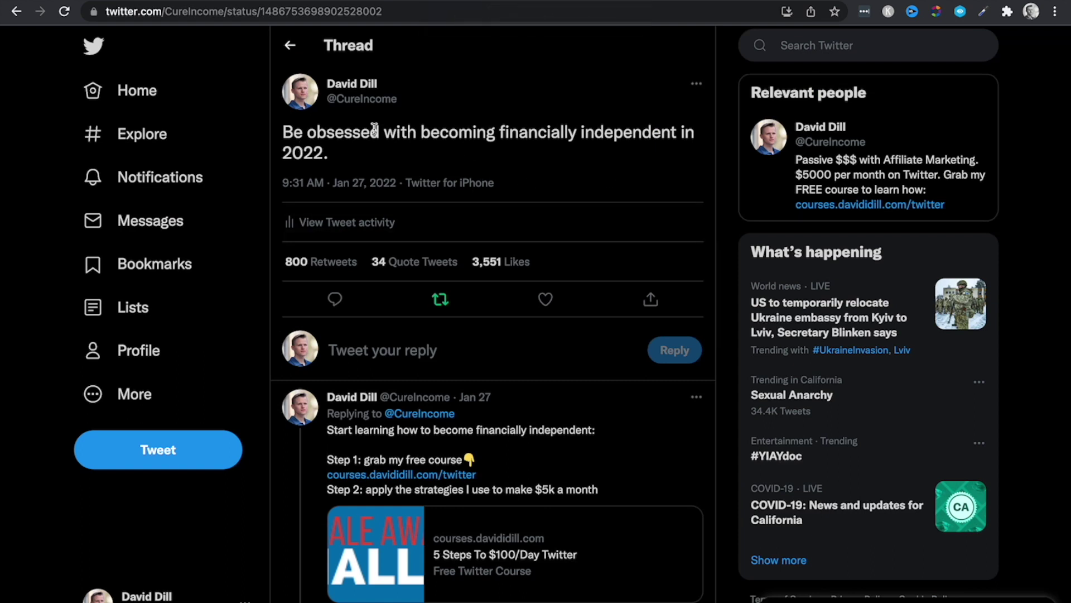
# - Highlight 'obsessed', 'financially independent' and '2022' in the tweet, then view its Tweet Analytics
pyautogui.moveTo(380, 132); pyautogui.dragTo(306, 133)
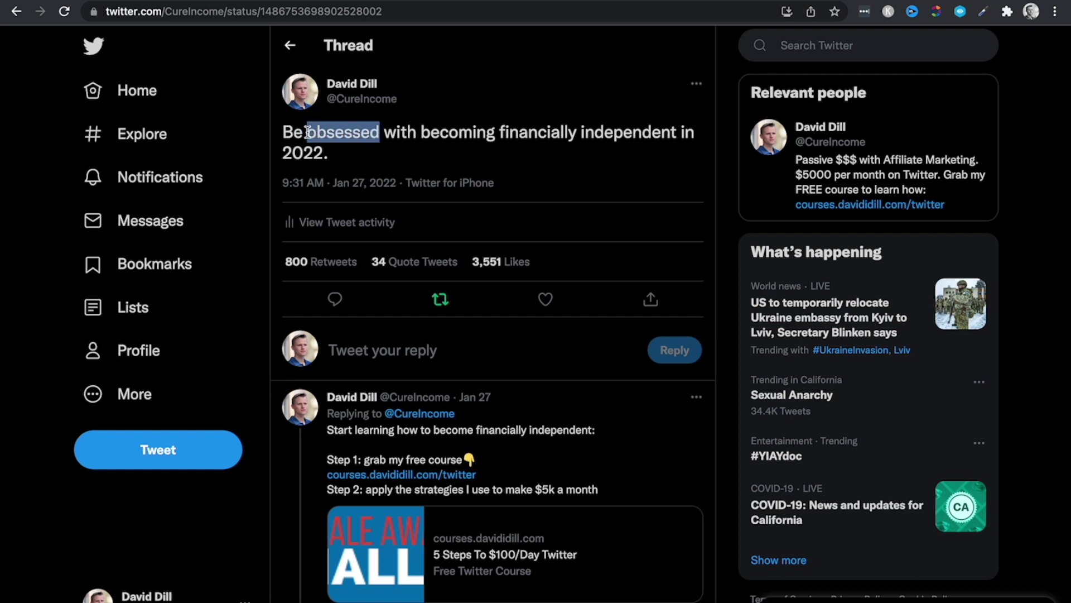
pyautogui.click(379, 131)
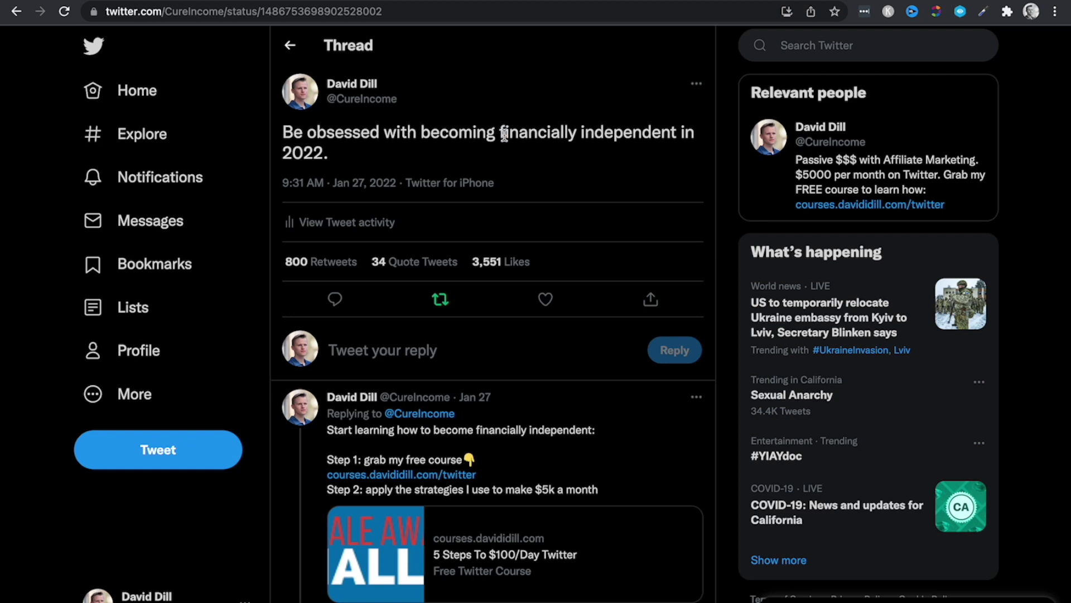
pyautogui.moveTo(499, 132); pyautogui.dragTo(678, 138)
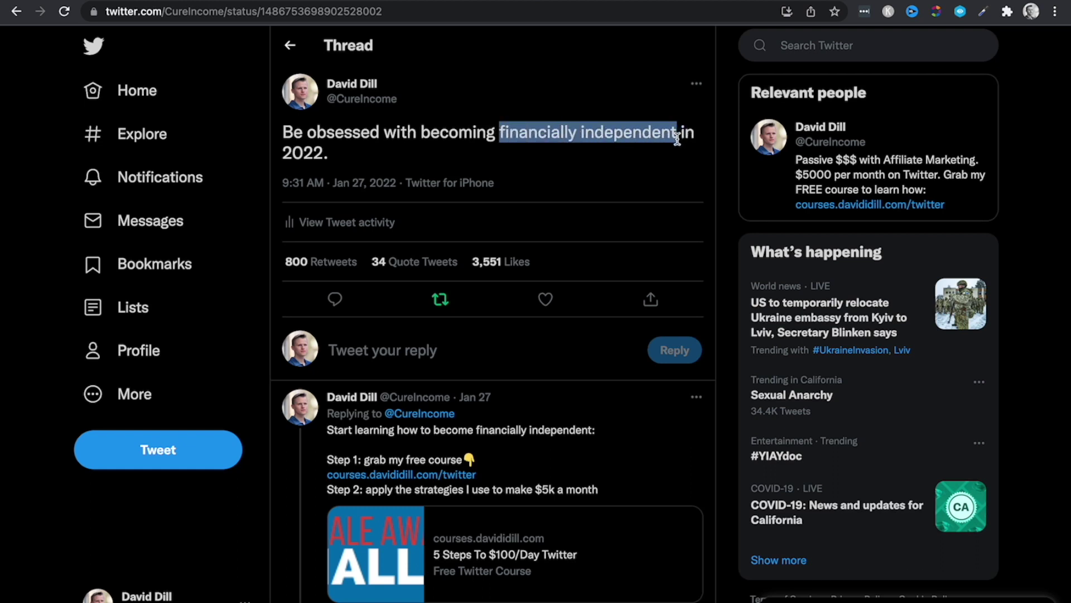
pyautogui.moveTo(324, 154); pyautogui.dragTo(283, 157)
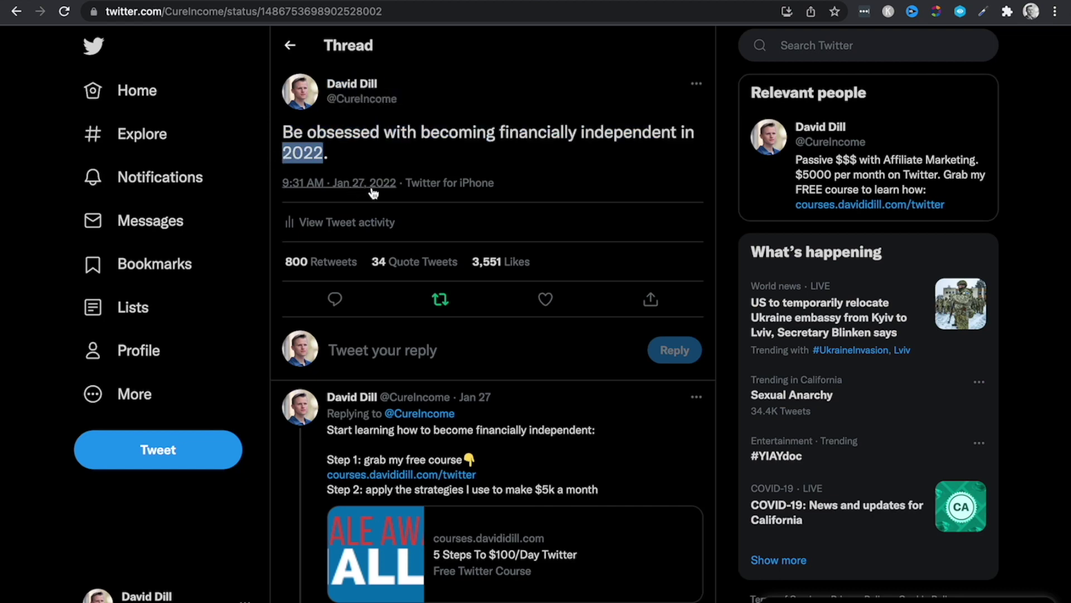
pyautogui.click(335, 152)
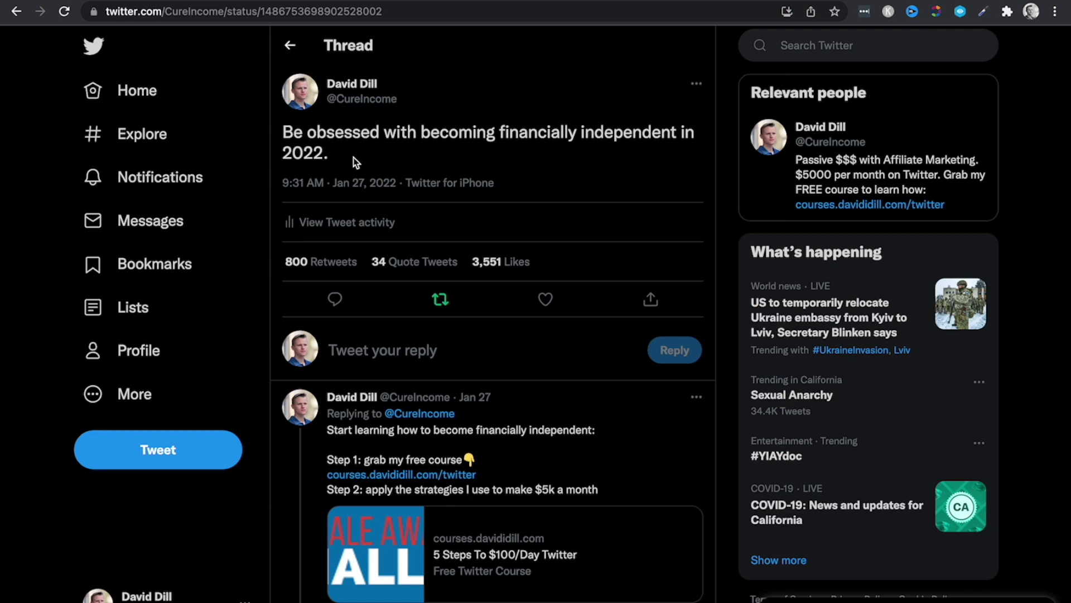
pyautogui.moveTo(329, 154); pyautogui.dragTo(283, 133)
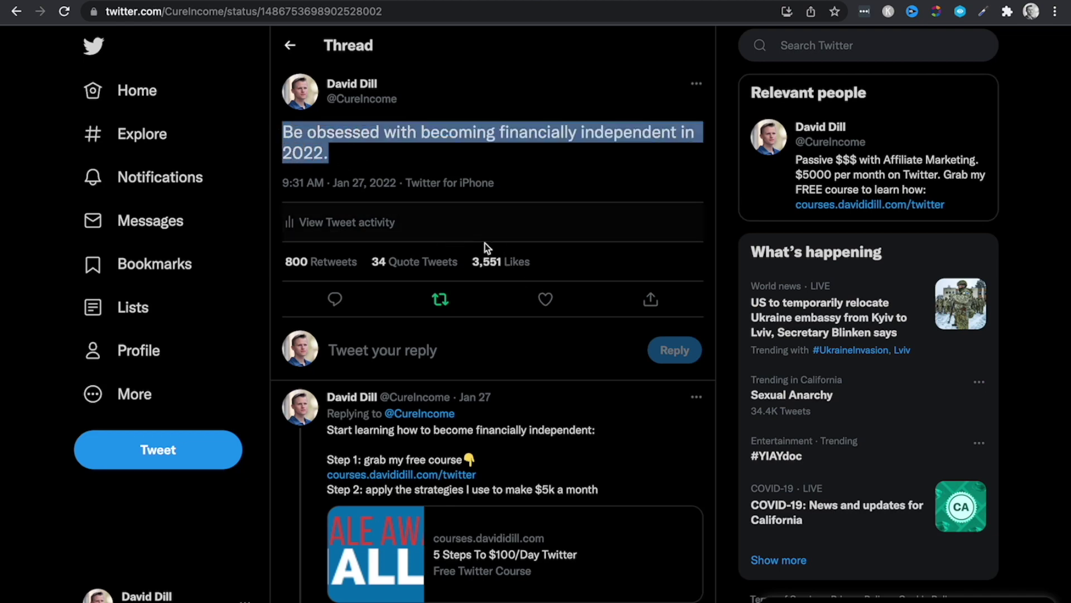
pyautogui.click(331, 222)
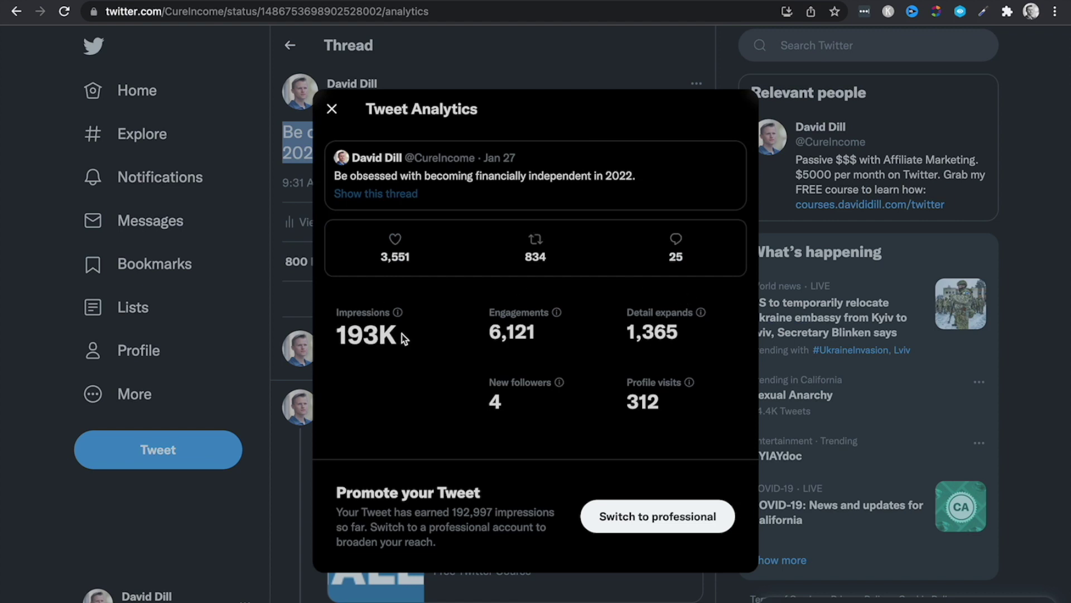
# - Point out the 193K impressions figure, then scroll on toward the '5 iPhone Apps To Make Money' thread
pyautogui.click(337, 334)
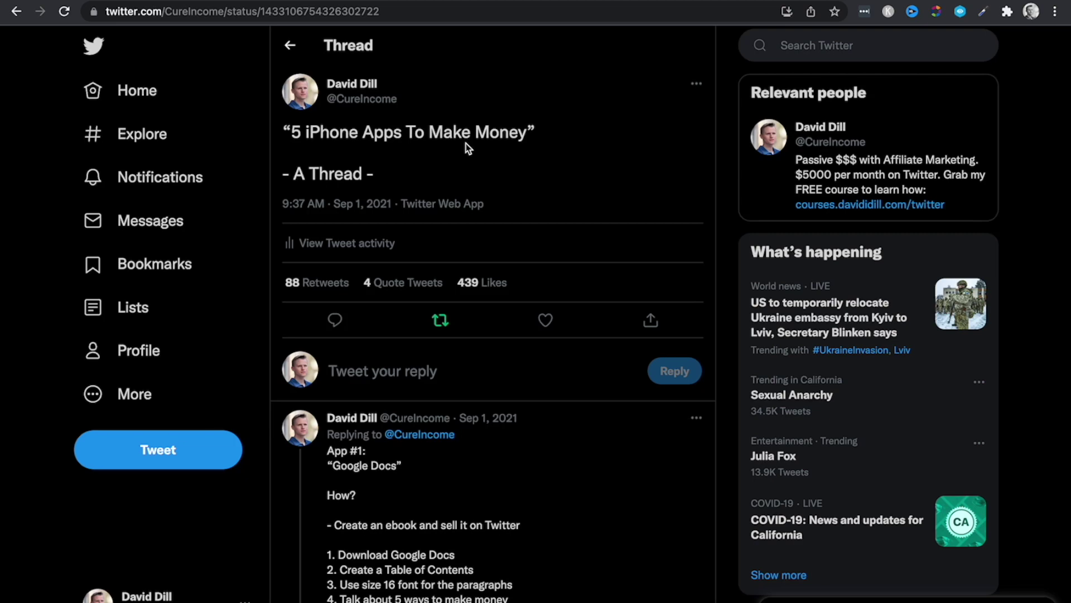
pyautogui.scroll(-2, 508, 493)
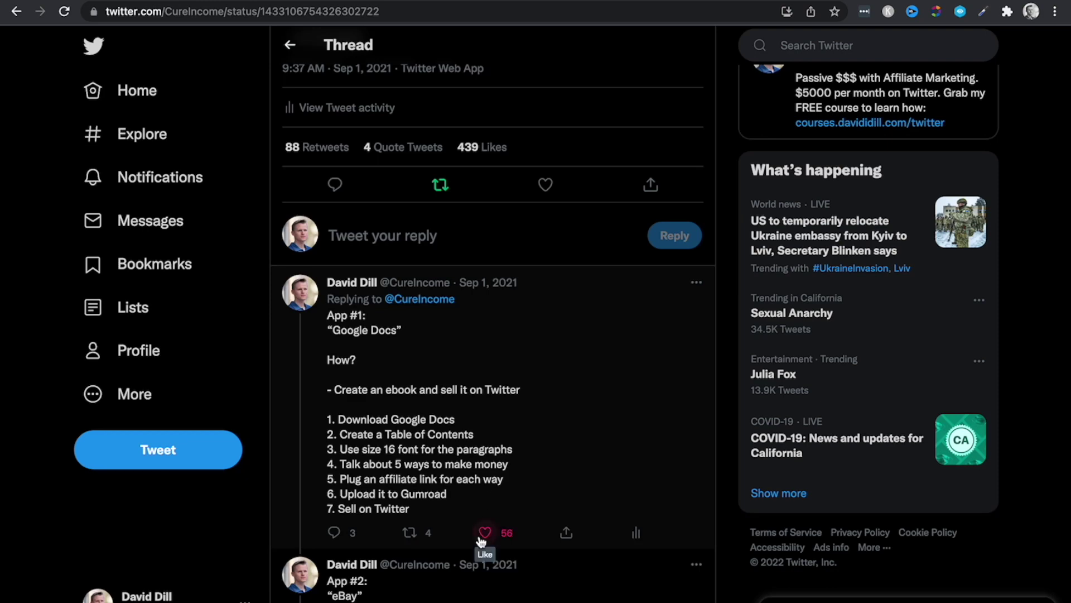
pyautogui.scroll(-1, 481, 541)
pyautogui.scroll(-6, 481, 541)
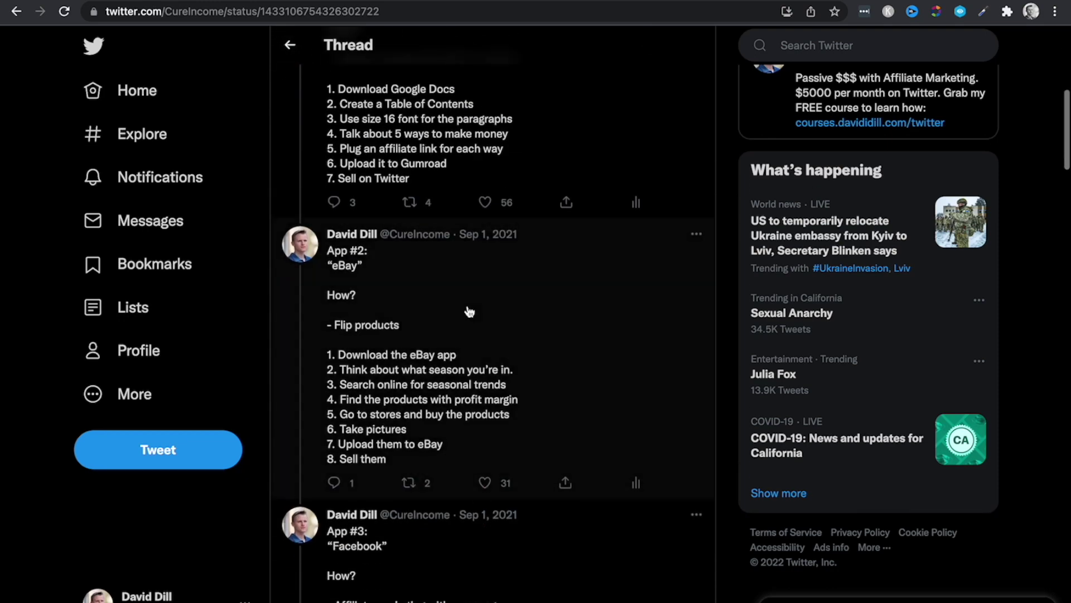
pyautogui.scroll(-4, 468, 311)
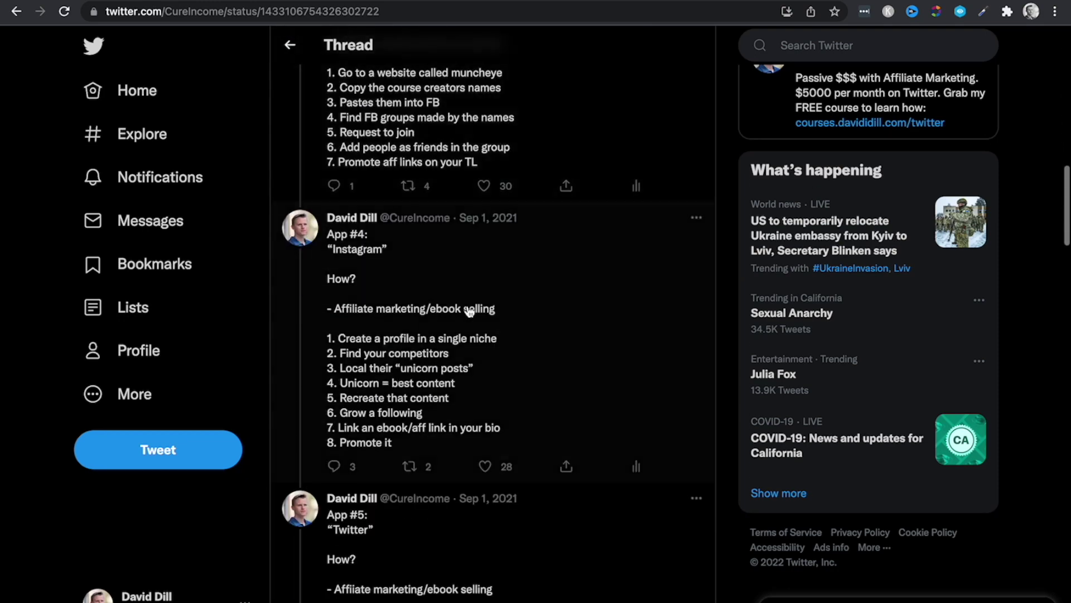
pyautogui.scroll(-1, 445, 528)
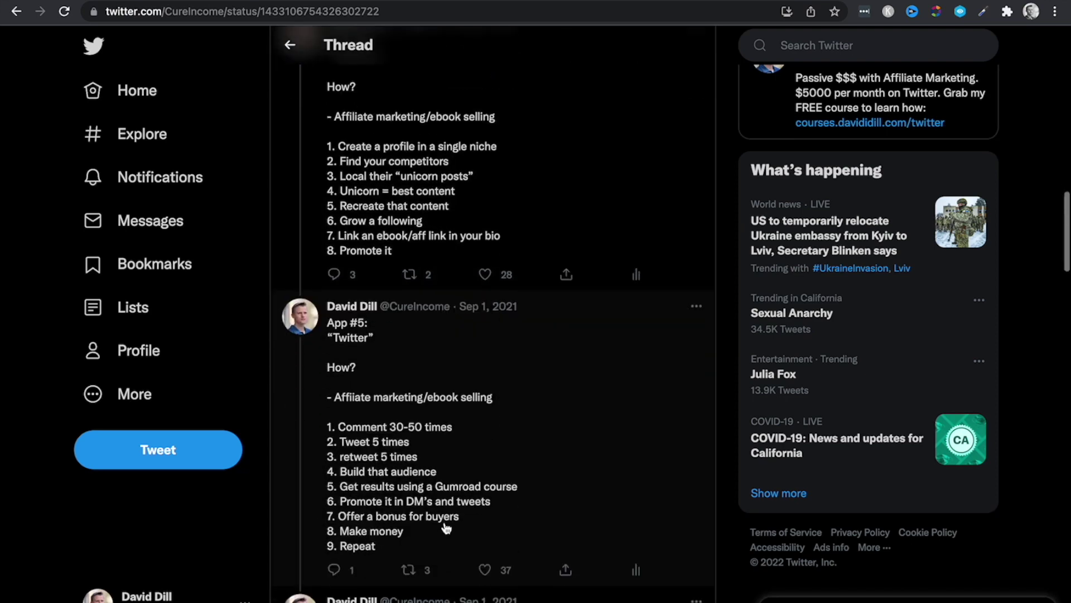
pyautogui.scroll(-3, 446, 528)
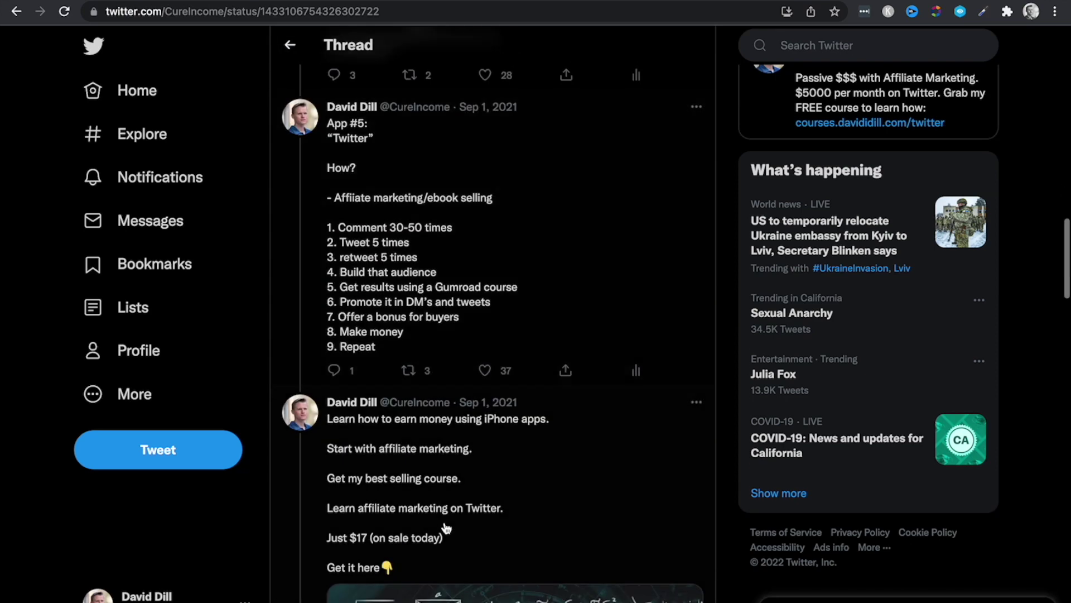
pyautogui.scroll(-1, 561, 449)
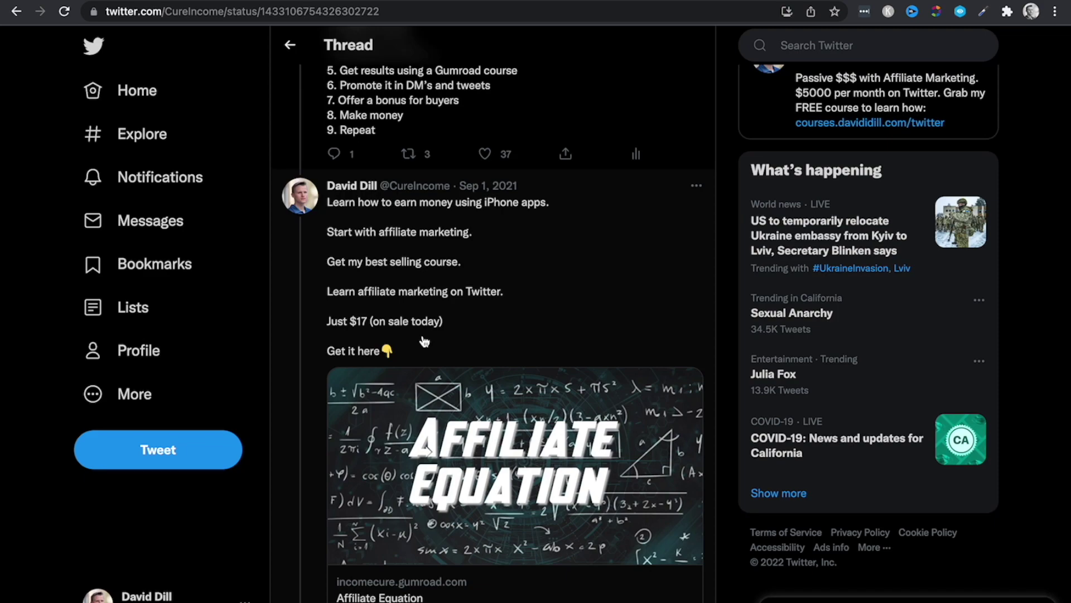
pyautogui.scroll(15, 424, 341)
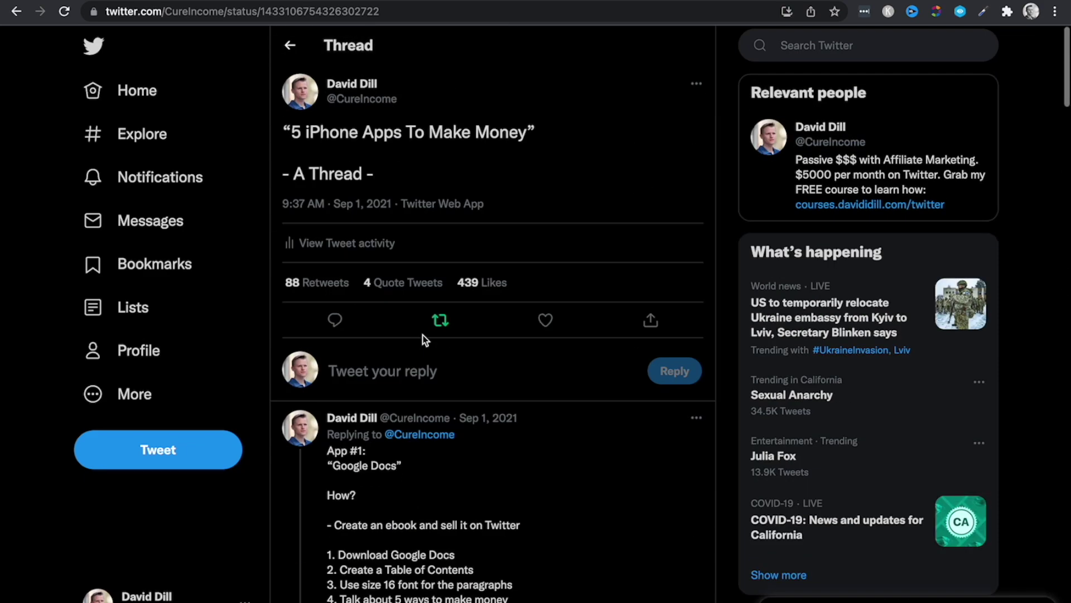